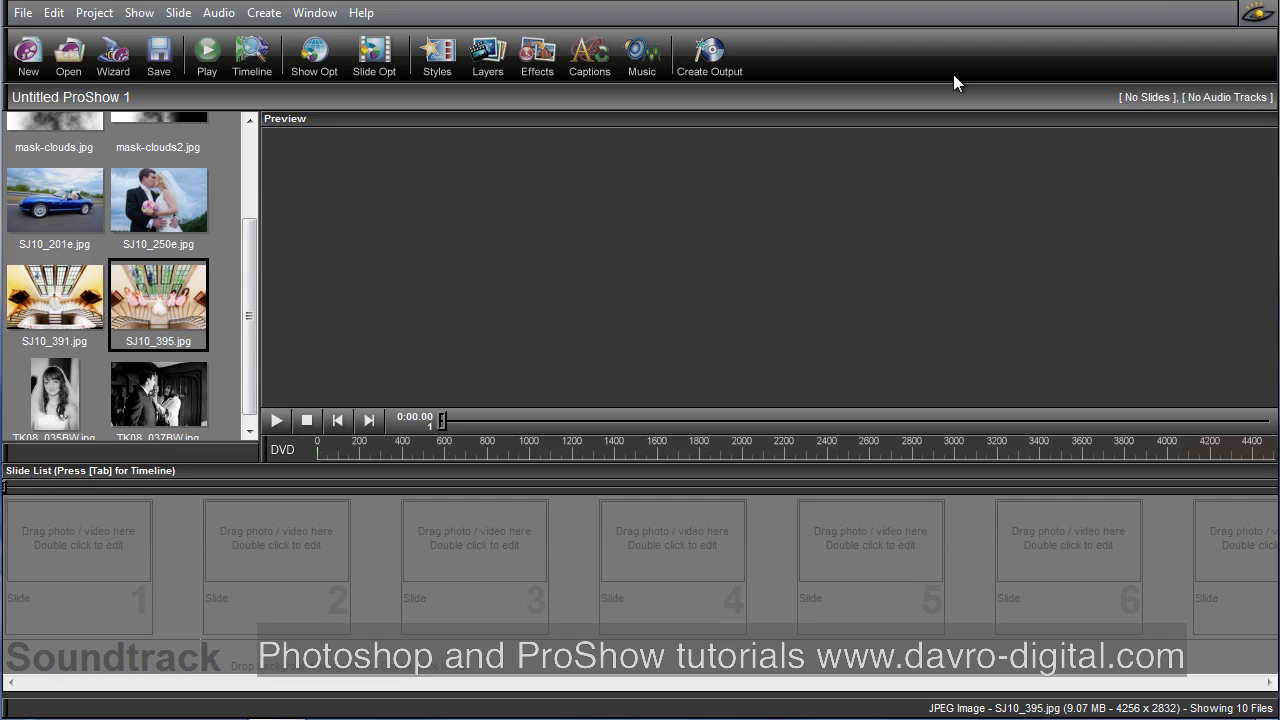
# Make SJ10_395.jpg slide 1 and layer SJ10_395.jpg with SJ10_250e.jpg as slide 2
pyautogui.click(191, 300)
pyautogui.moveTo(190, 308)
pyautogui.mouseDown()
pyautogui.moveTo(112, 400)
pyautogui.moveTo(66, 534)
pyautogui.moveTo(84, 536)
pyautogui.mouseUp()
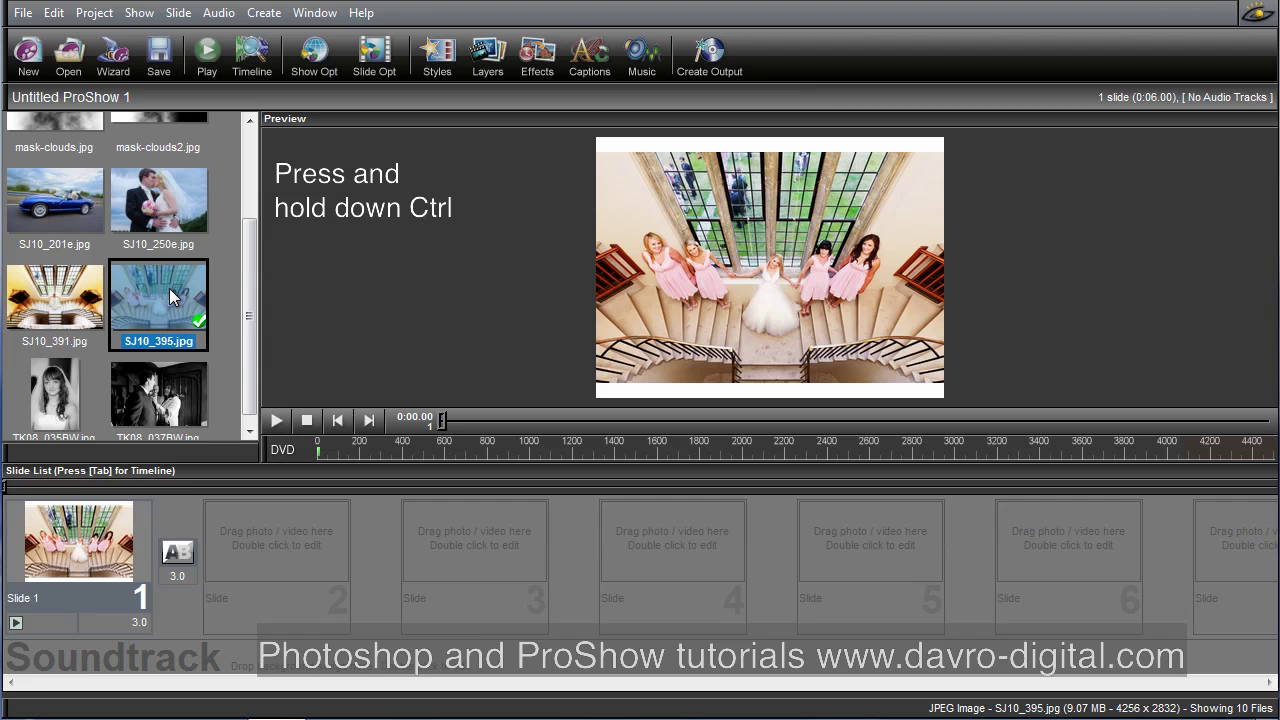
pyautogui.keyDown('ctrl'); pyautogui.click(177, 210); pyautogui.keyUp('ctrl')
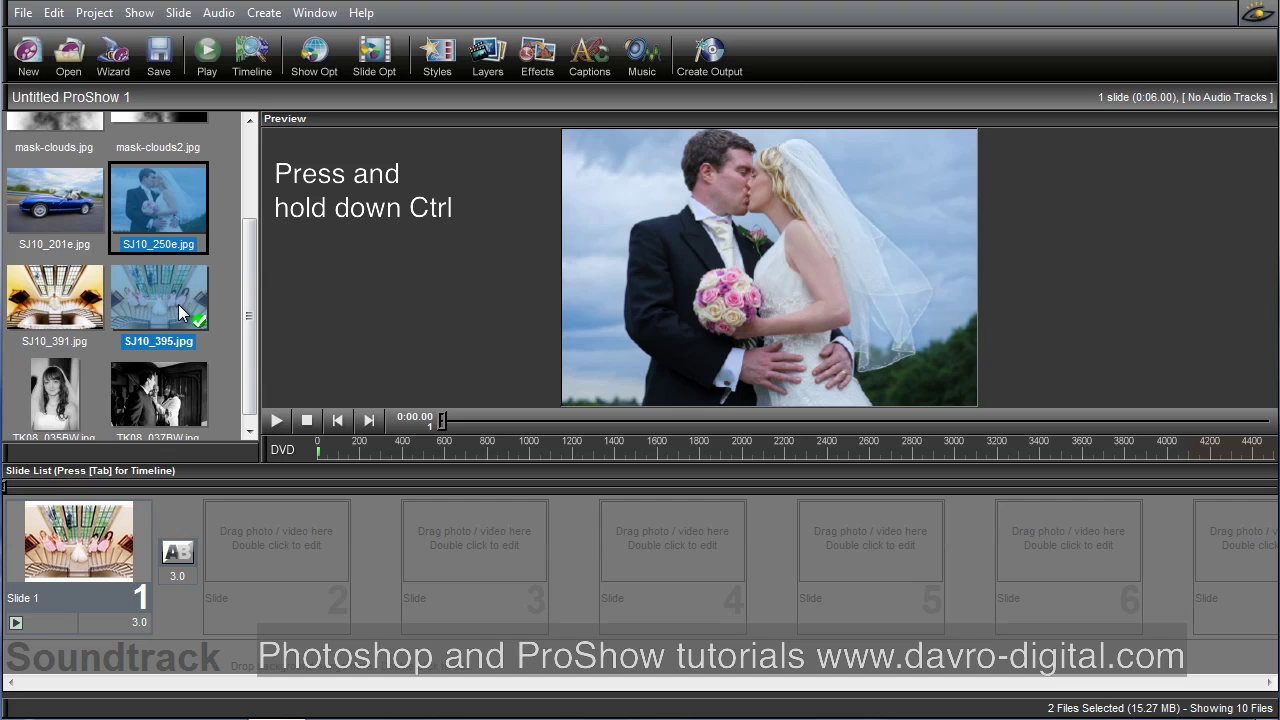
pyautogui.moveTo(179, 303); pyautogui.dragTo(277, 537)
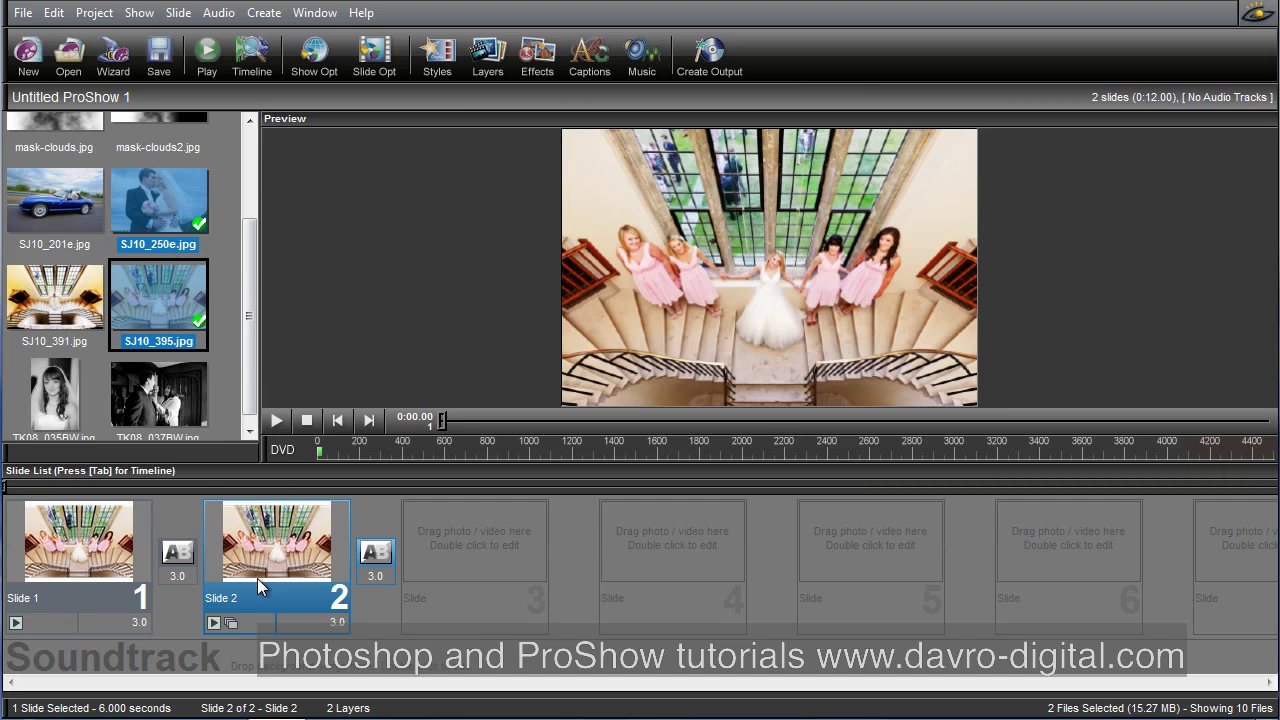
pyautogui.click(75, 540)
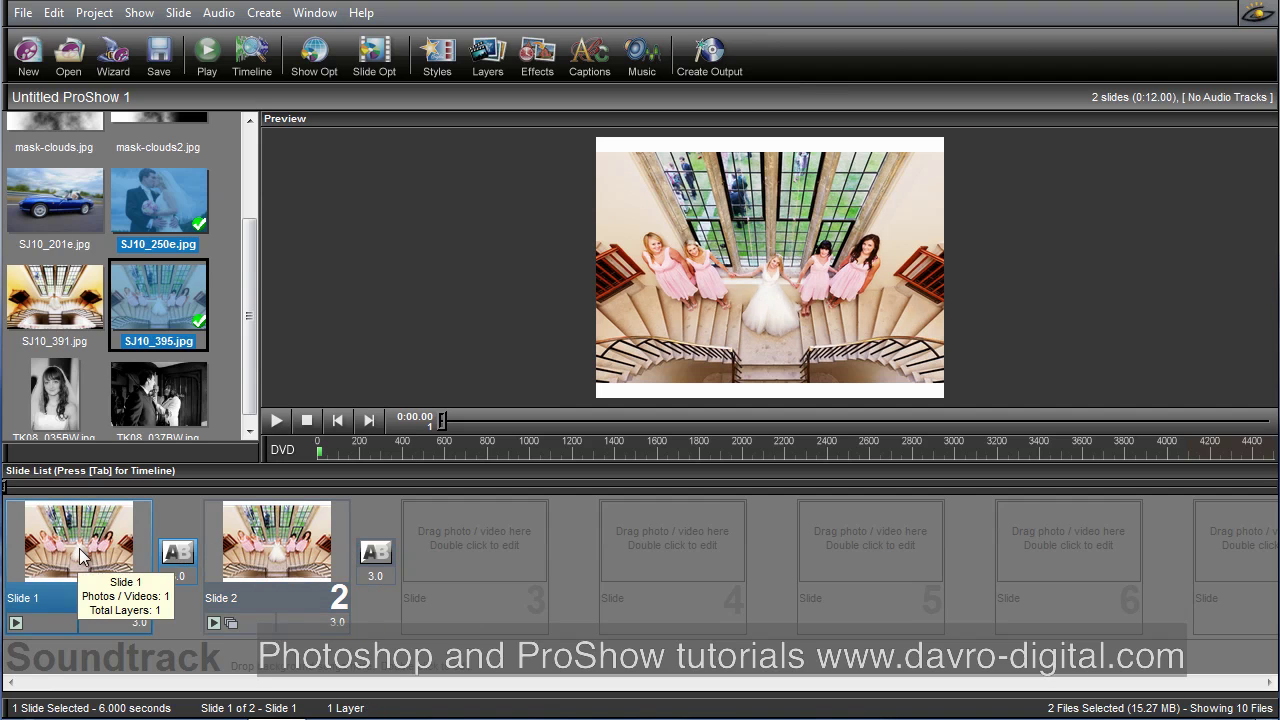
# Set slide 1's SJ10_395 starting zoom to 90 and copy start to end
pyautogui.doubleClick(78, 548)
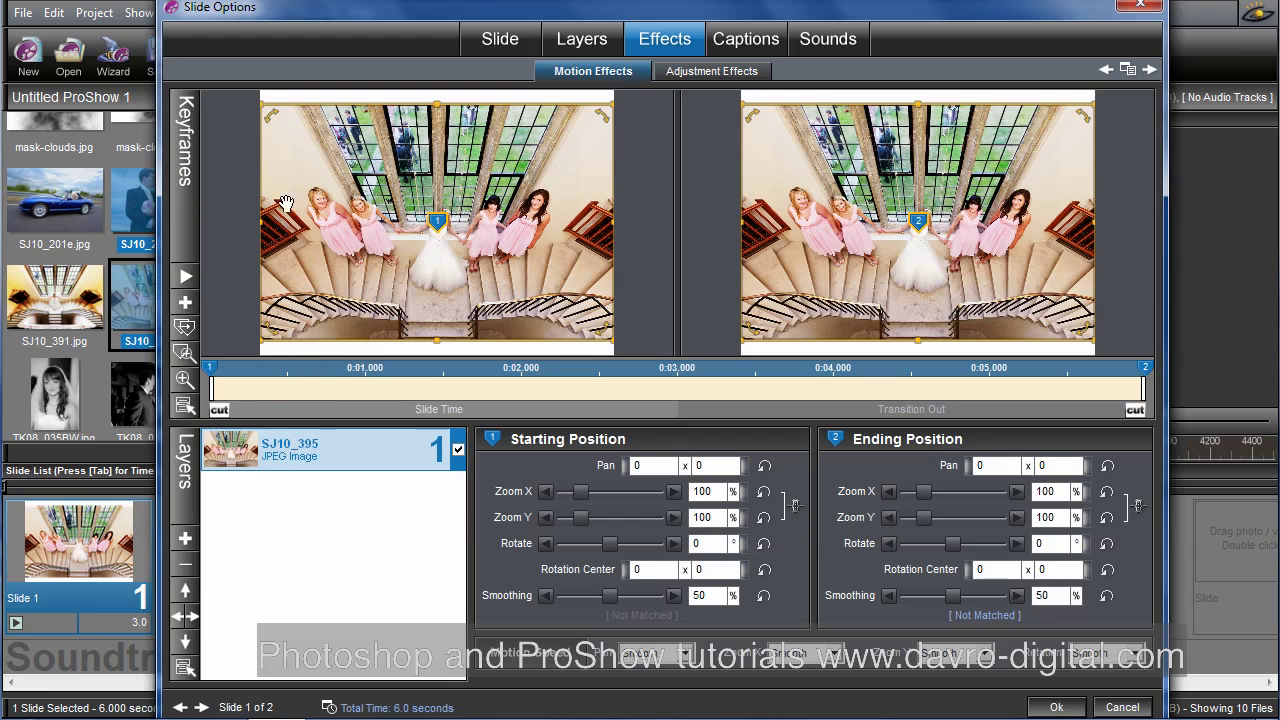
pyautogui.moveTo(372, 17); pyautogui.dragTo(368, 3)
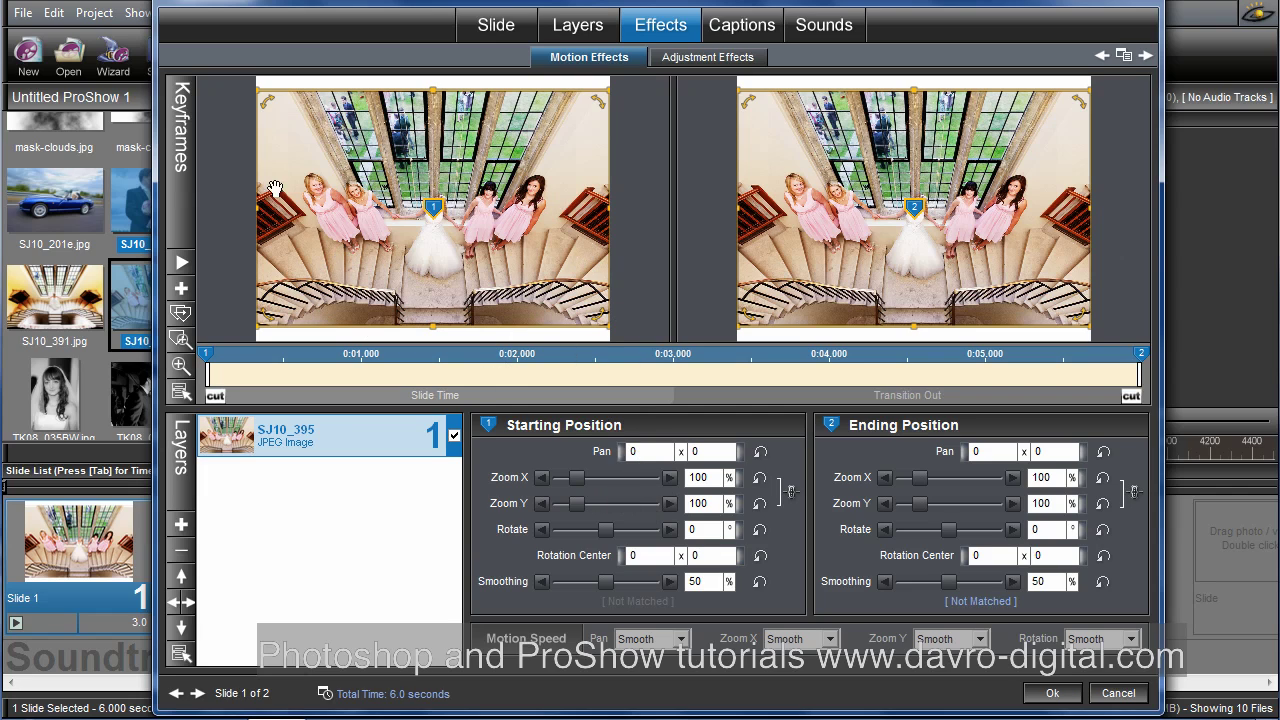
pyautogui.doubleClick(708, 484)
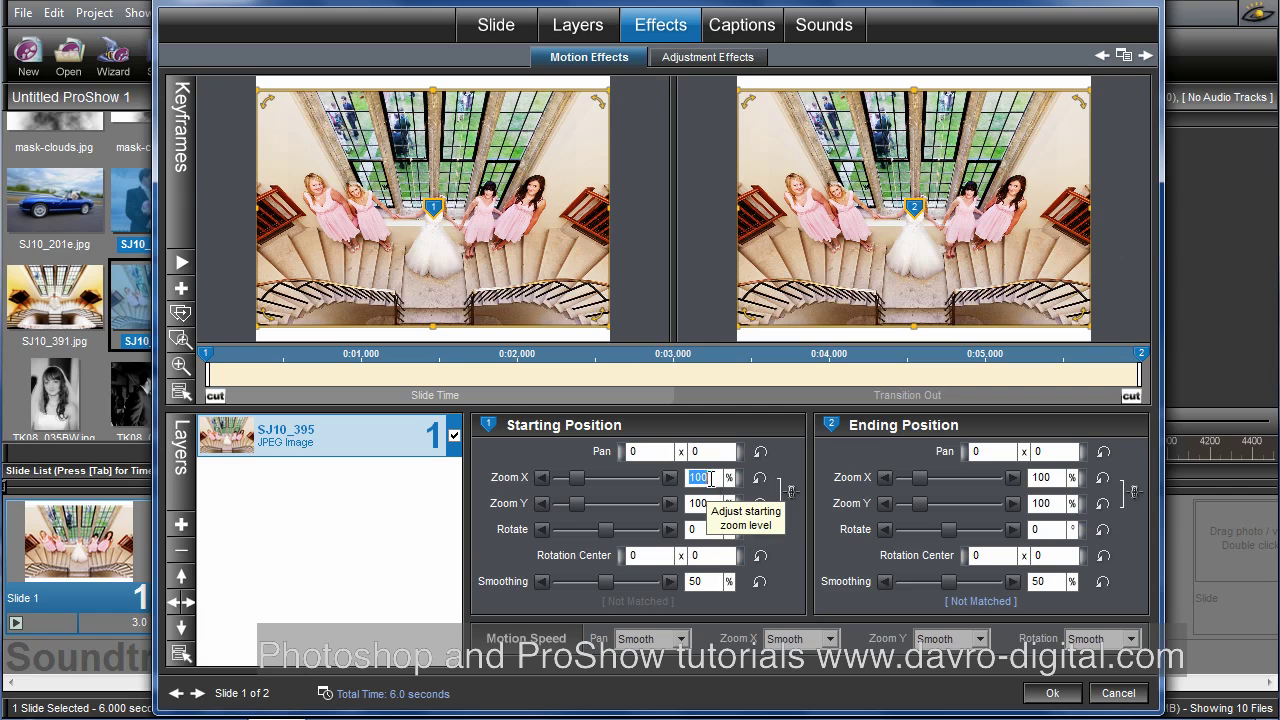
pyautogui.write('90')
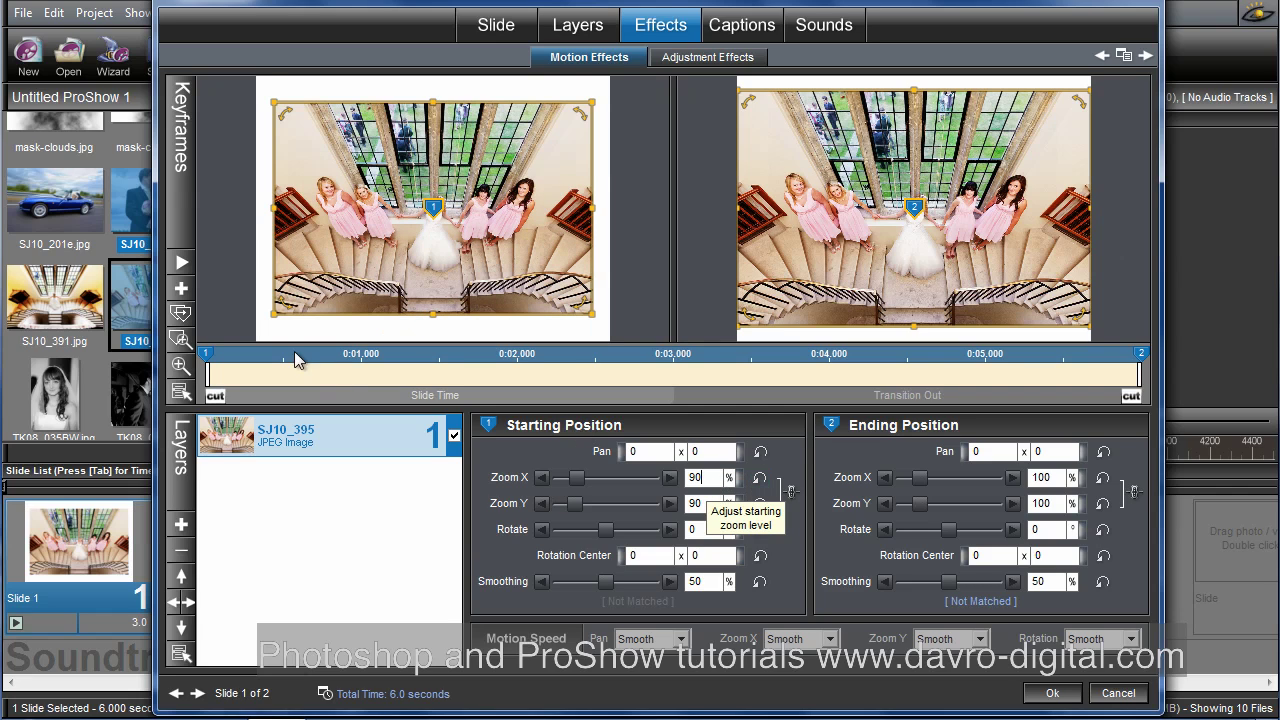
pyautogui.click(181, 314)
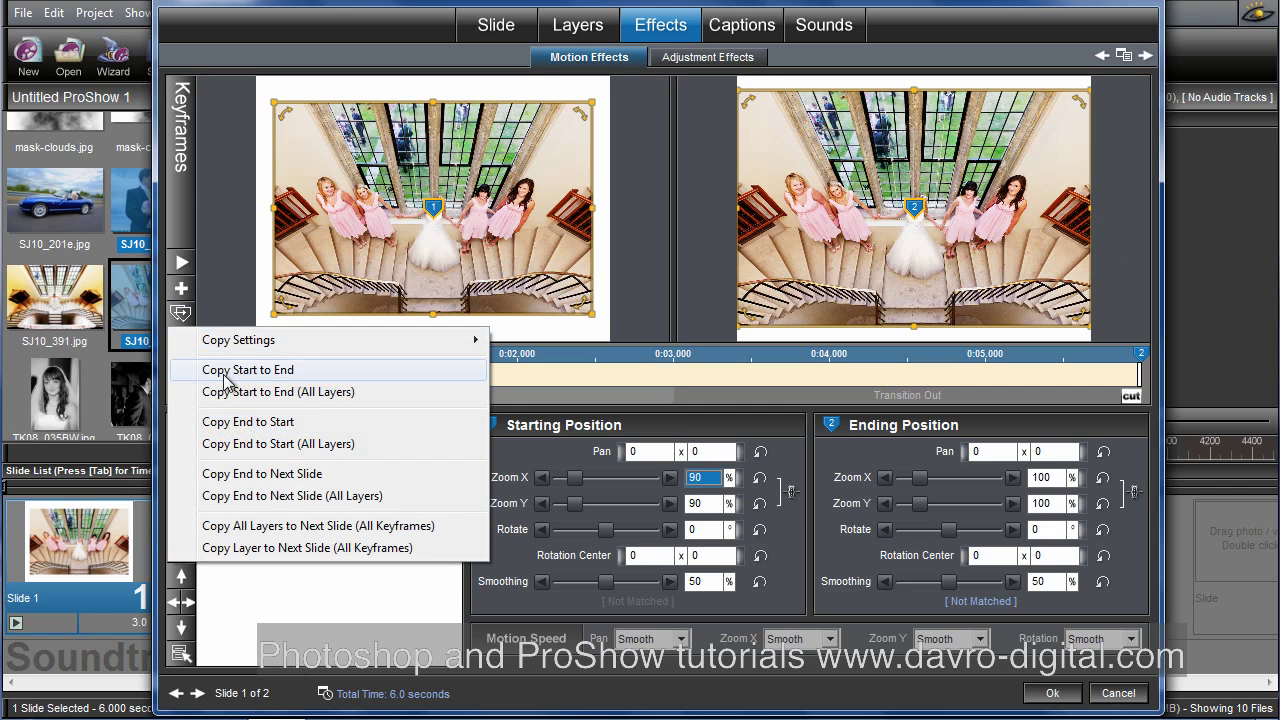
pyautogui.click(269, 372)
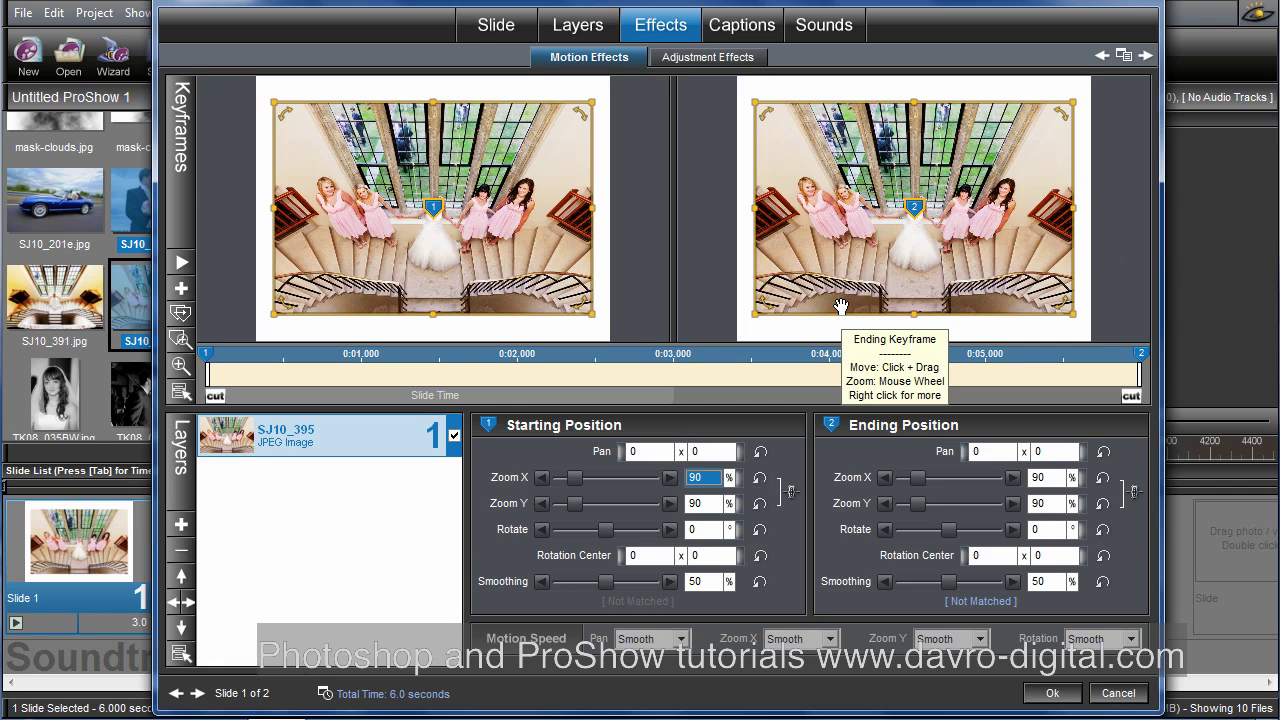
# Turn on SJ10_395's drop shadow and copy the enable to all layers on all slides
pyautogui.click(586, 28)
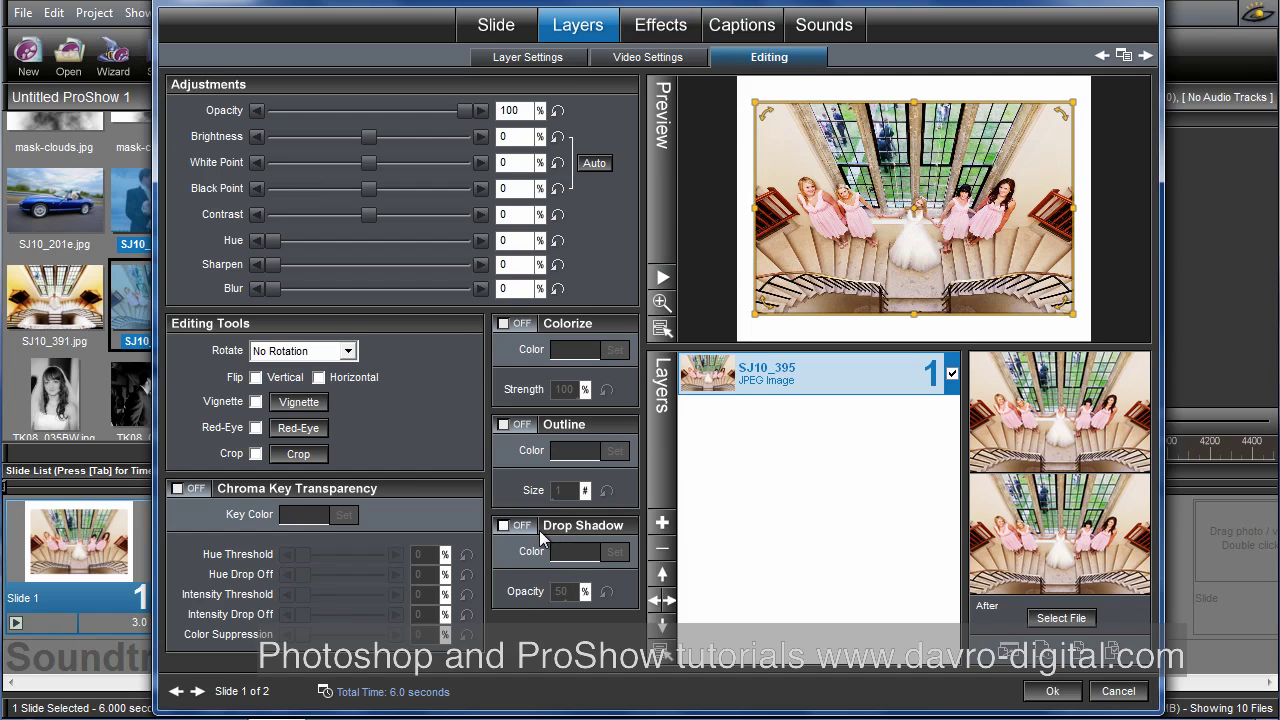
pyautogui.click(504, 526)
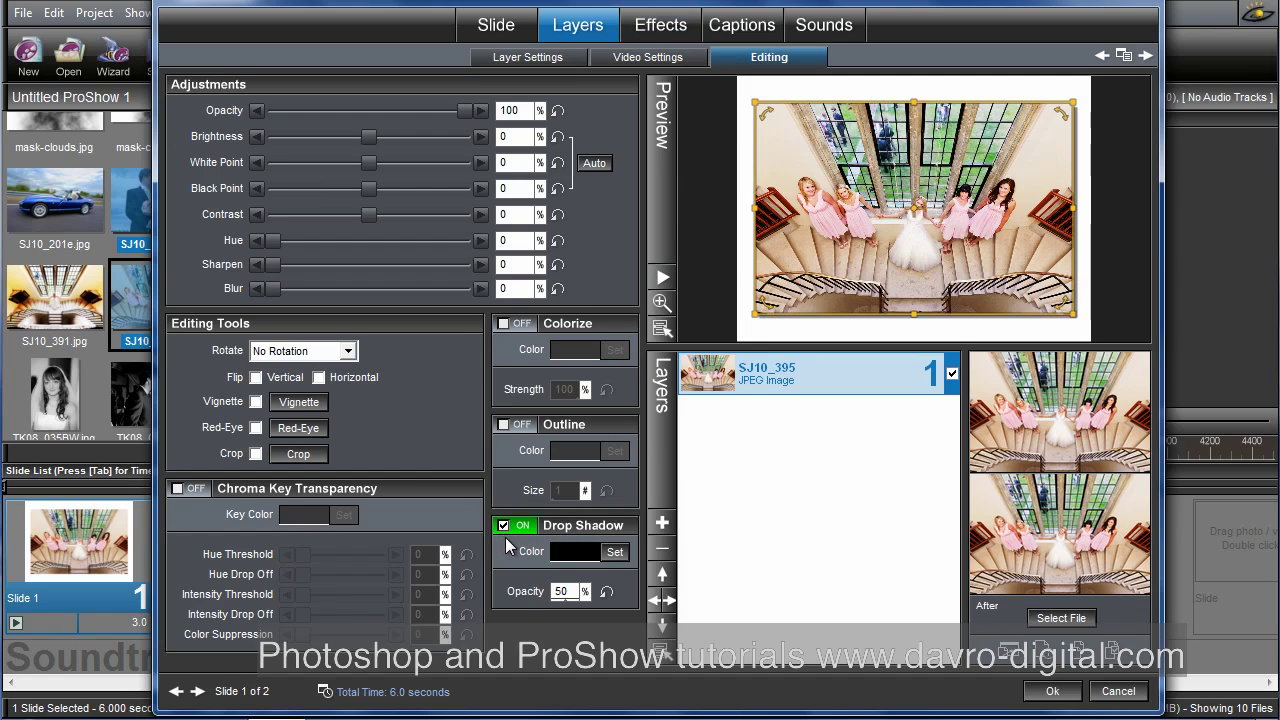
pyautogui.click(502, 526)
pyautogui.click(506, 526)
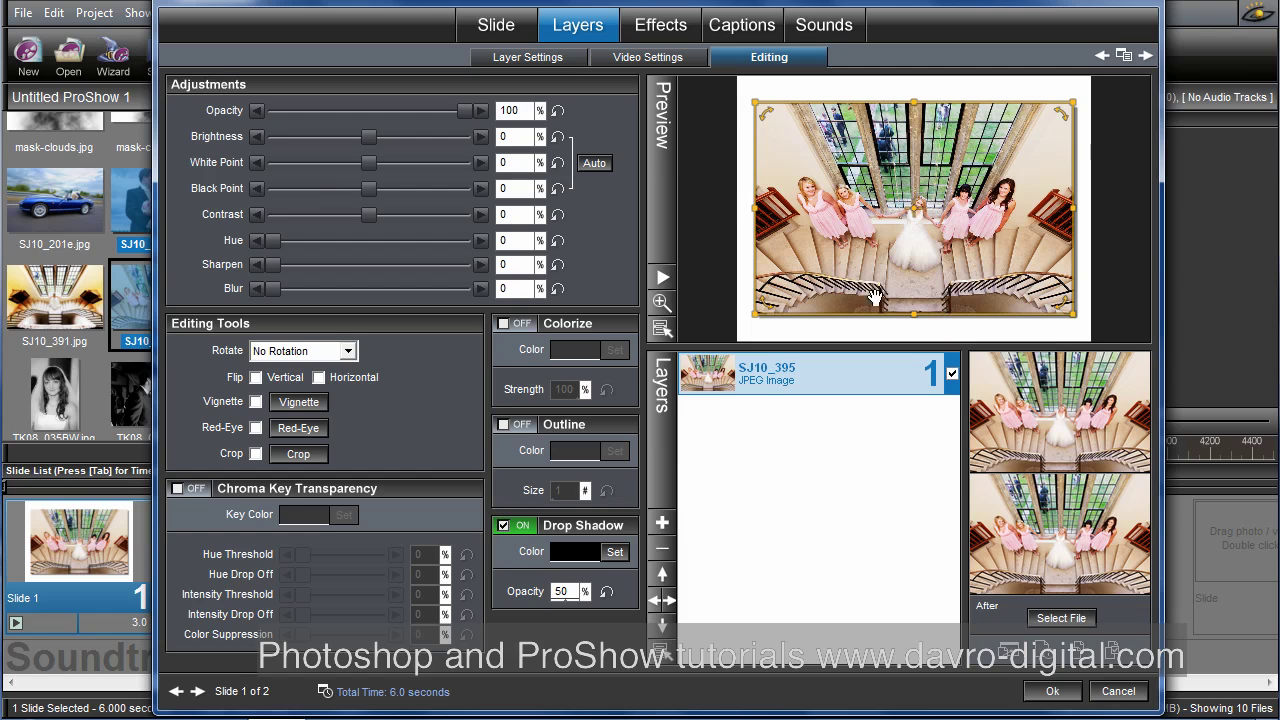
pyautogui.moveTo(427, 1); pyautogui.dragTo(672, 13)
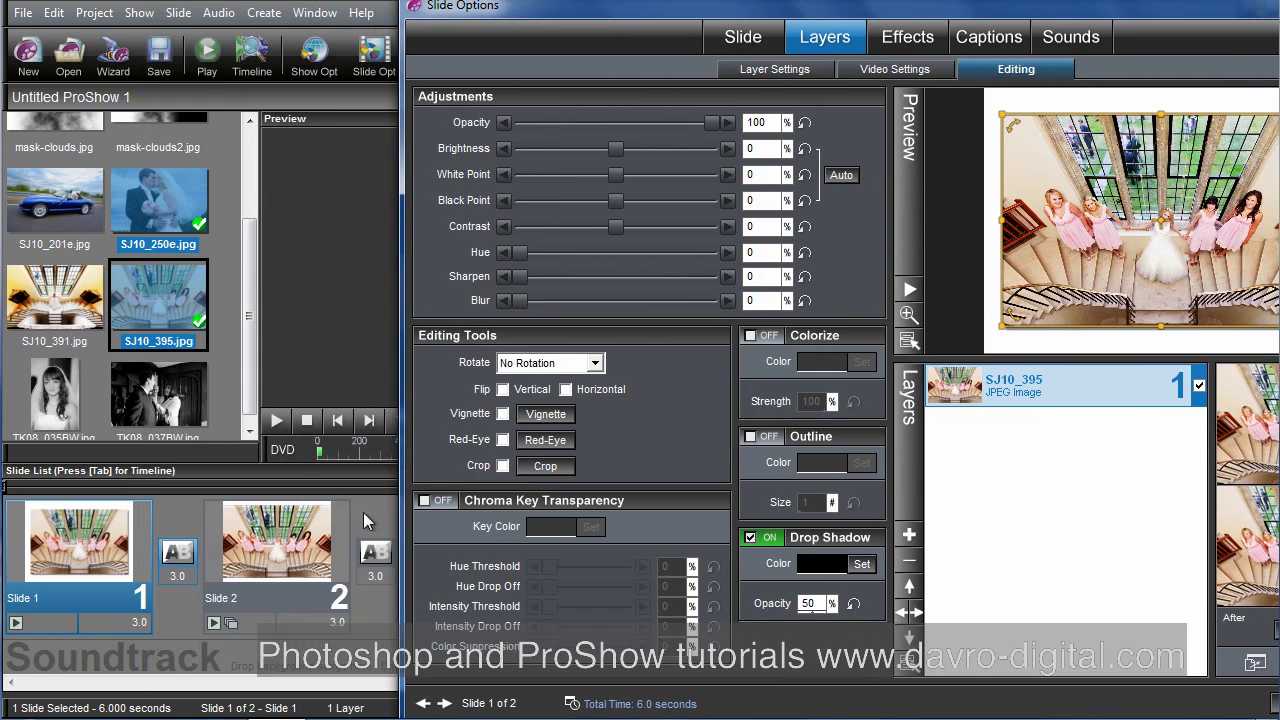
pyautogui.rightClick(775, 541)
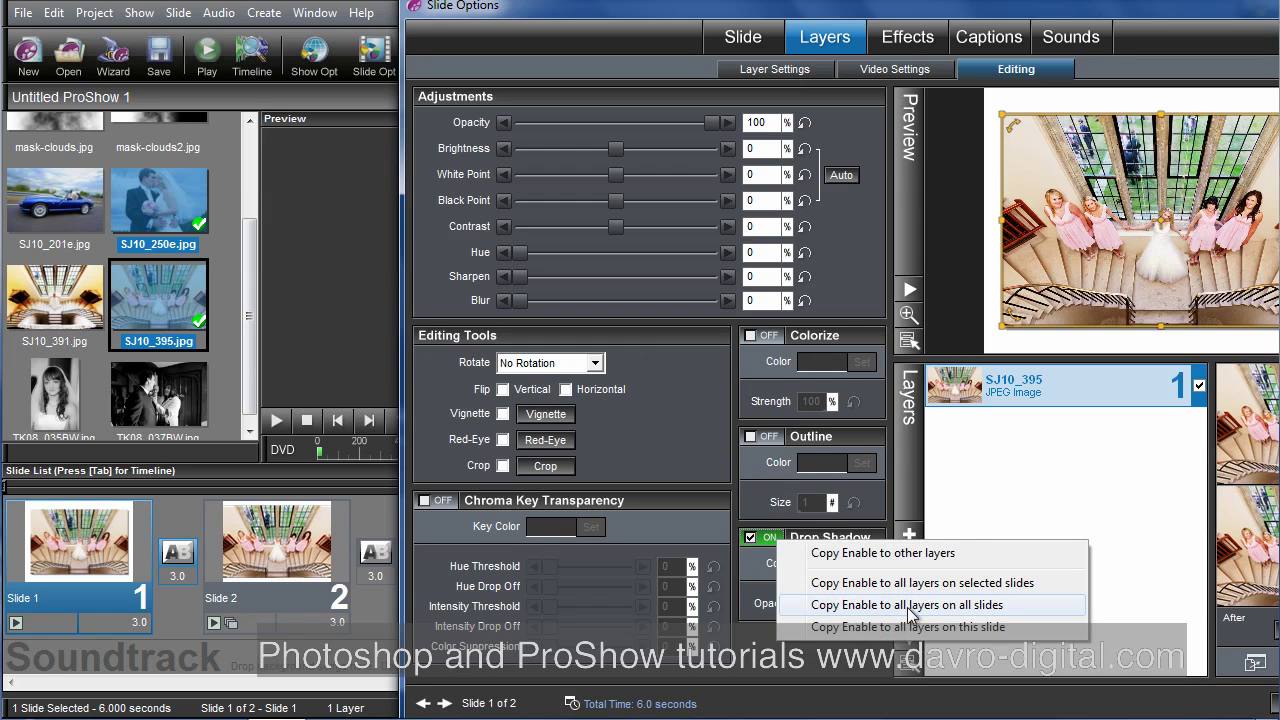
pyautogui.click(952, 606)
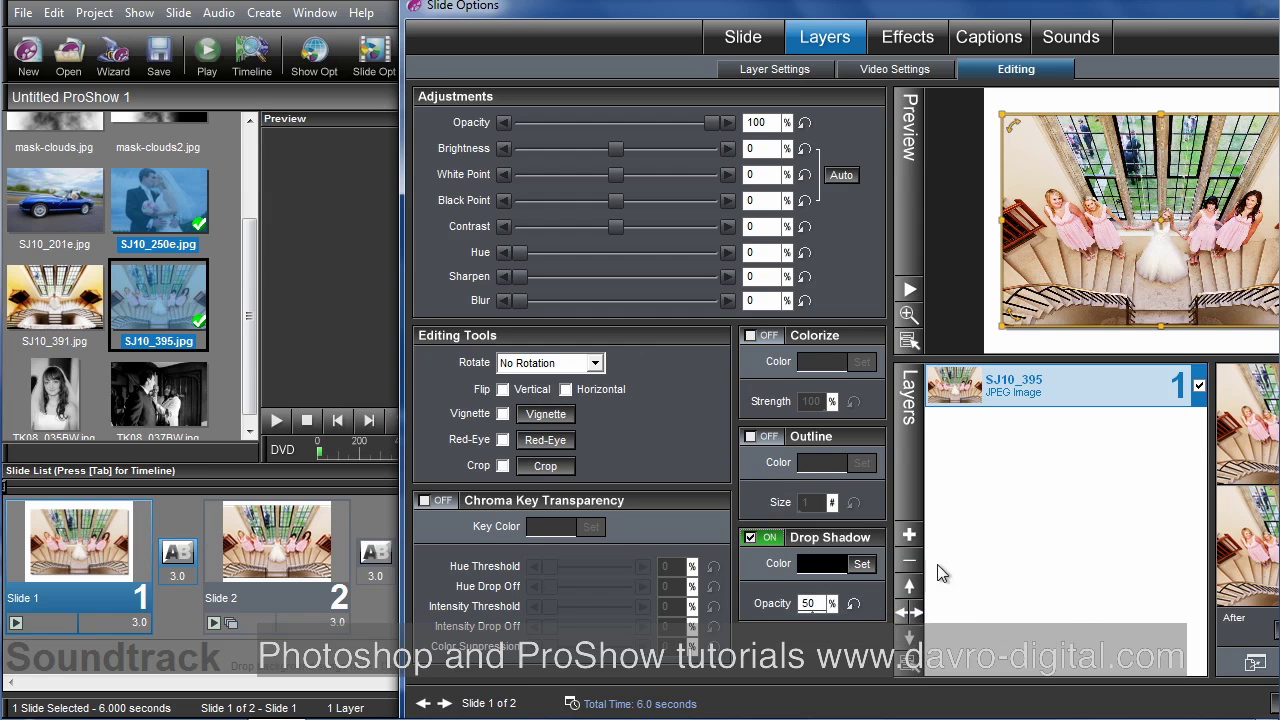
pyautogui.moveTo(697, 12); pyautogui.dragTo(500, 2)
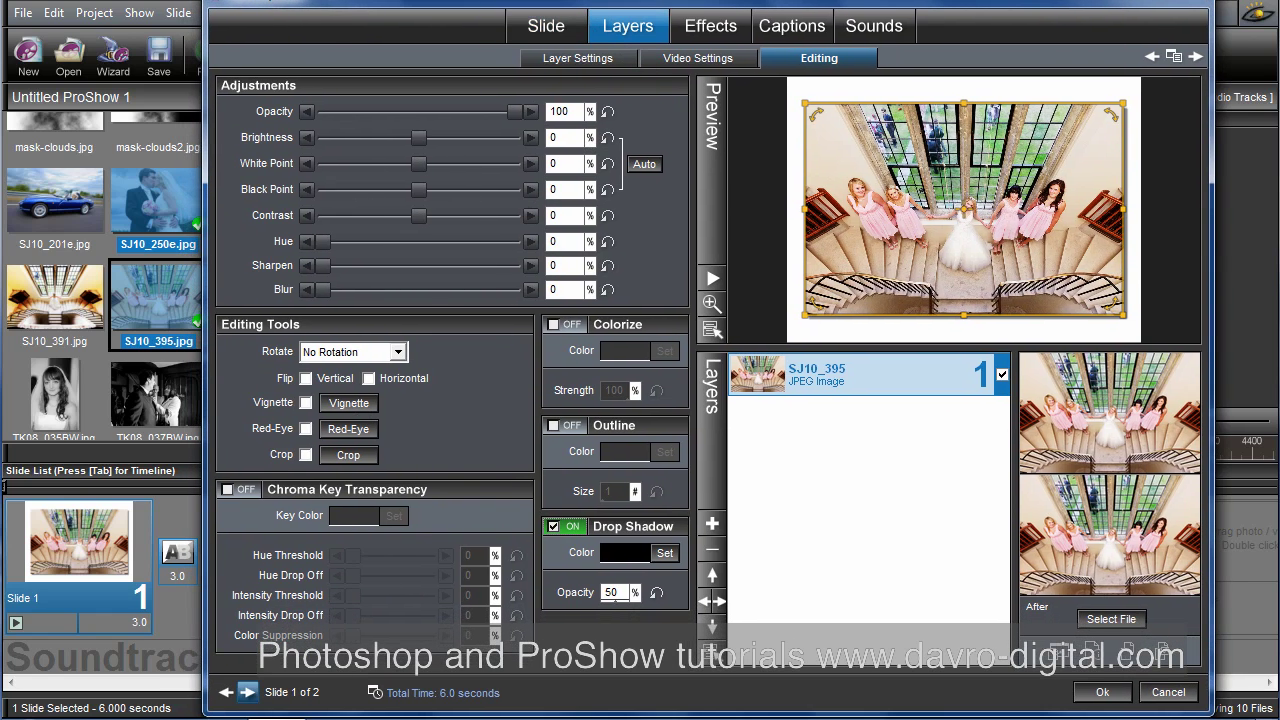
# Set both slide 2 layers' starting zoom to 90 and copy start to end for all layers
pyautogui.click(247, 692)
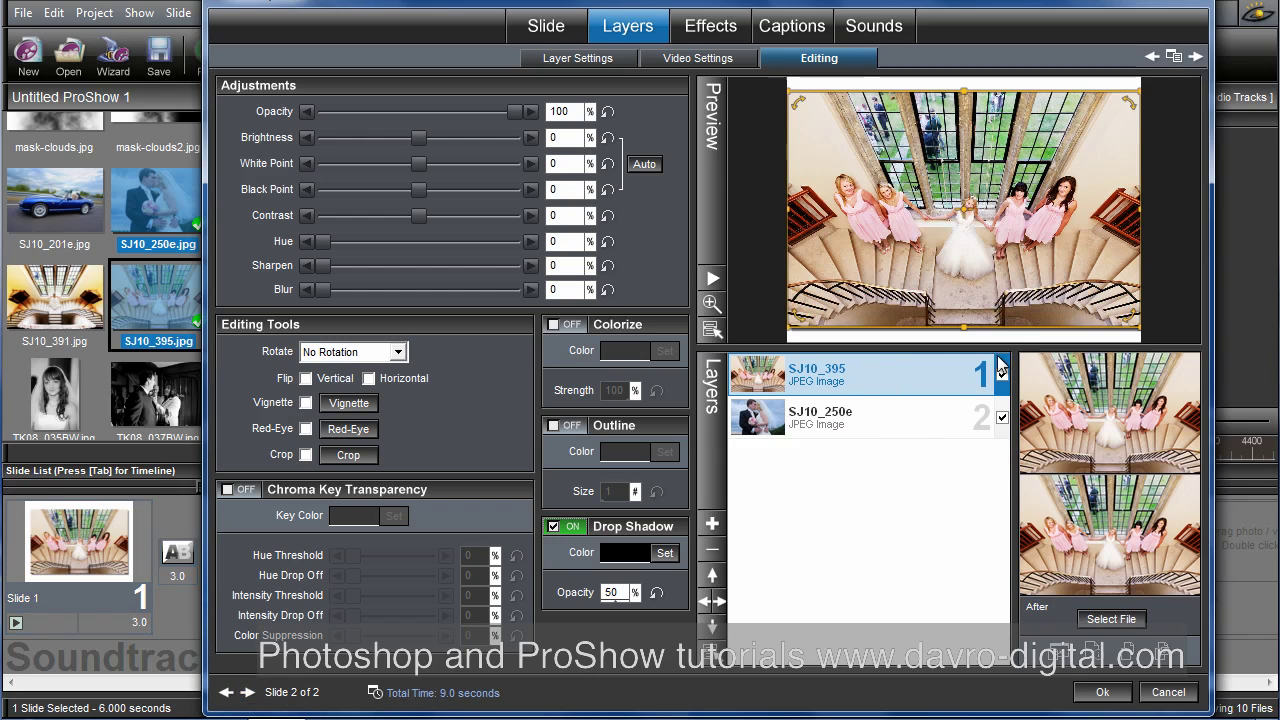
pyautogui.click(716, 34)
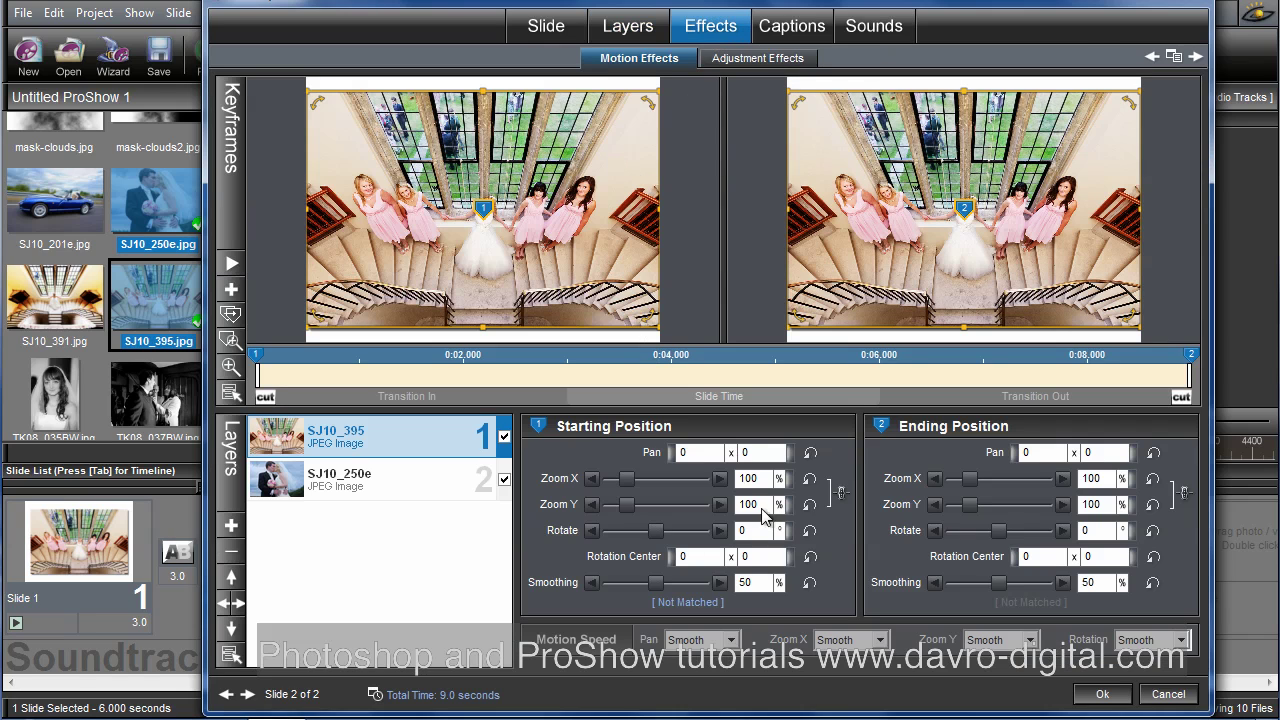
pyautogui.click(770, 483)
pyautogui.write('90')
pyautogui.click(352, 481)
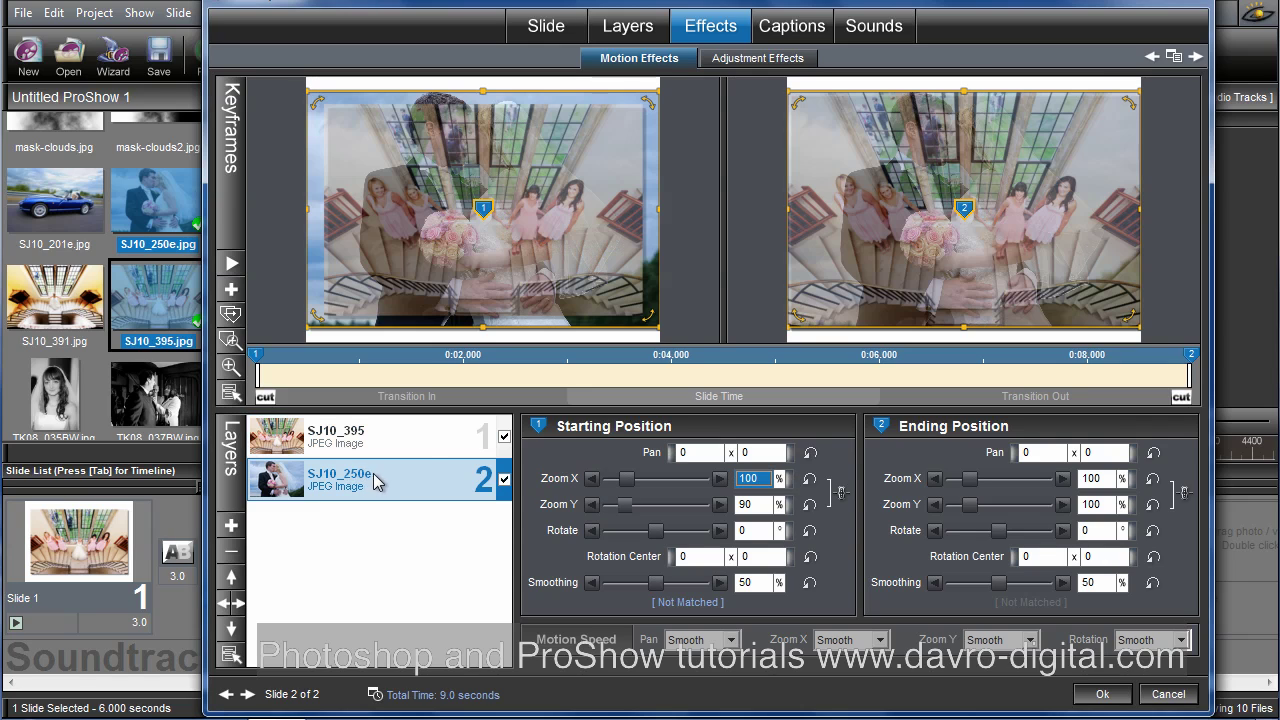
pyautogui.write('90')
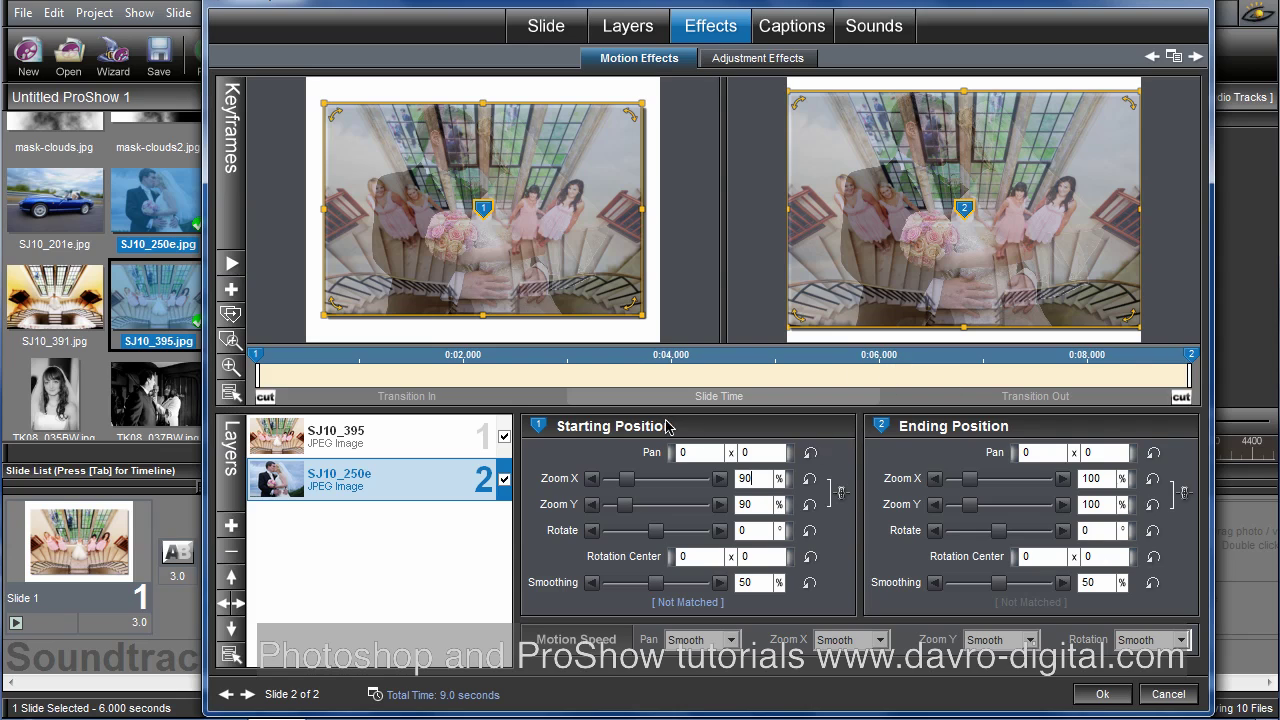
pyautogui.click(231, 314)
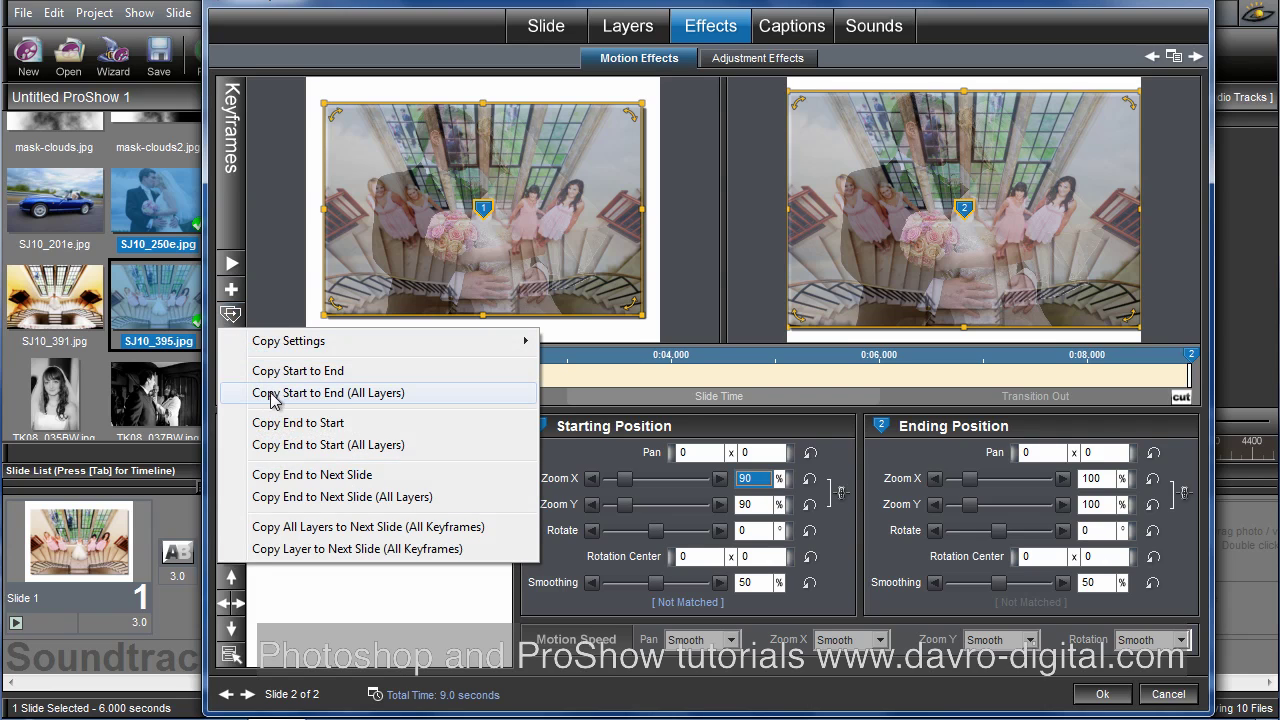
pyautogui.click(328, 393)
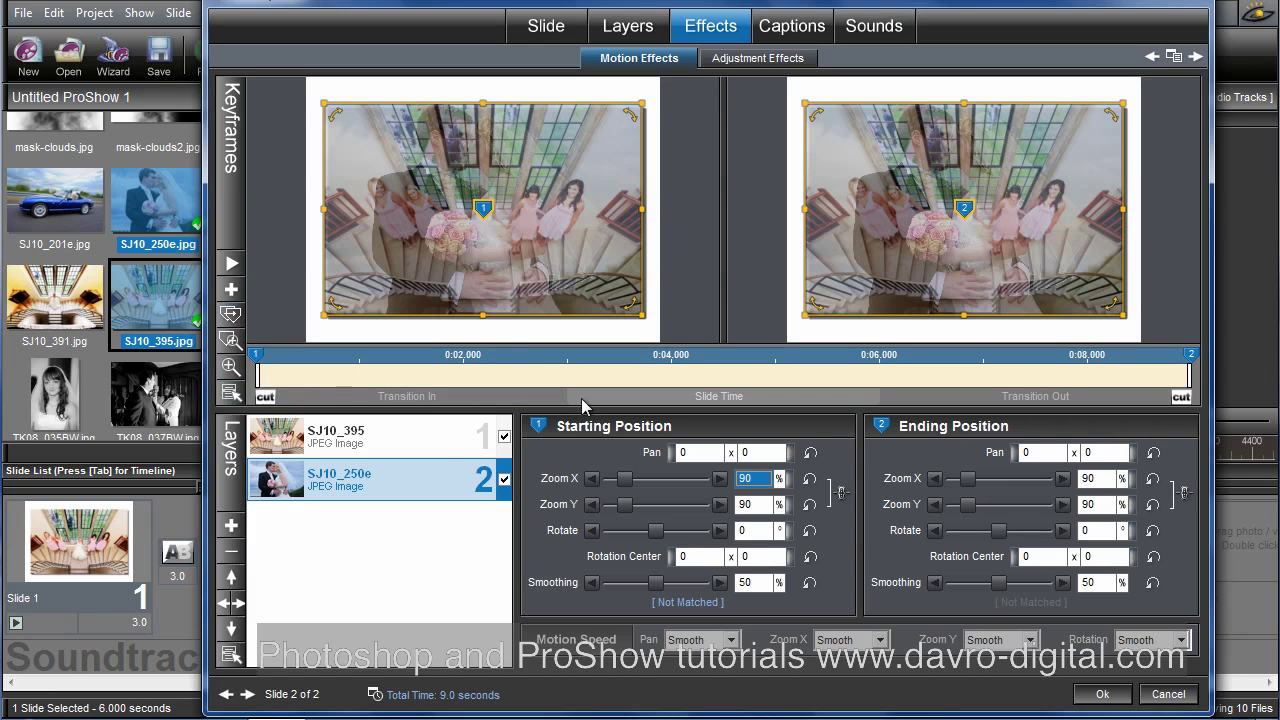
pyautogui.click(427, 444)
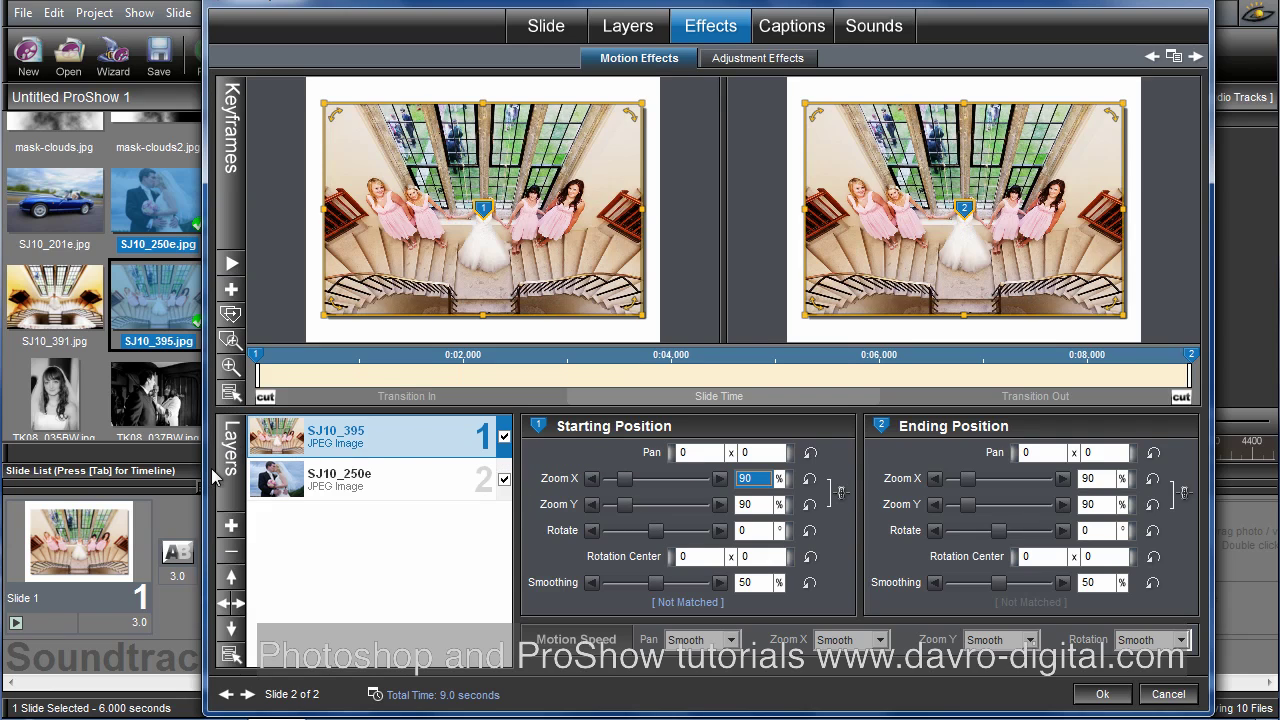
# Add a gradient layer and set its white-to-black linear gradient to angle 0
pyautogui.click(231, 527)
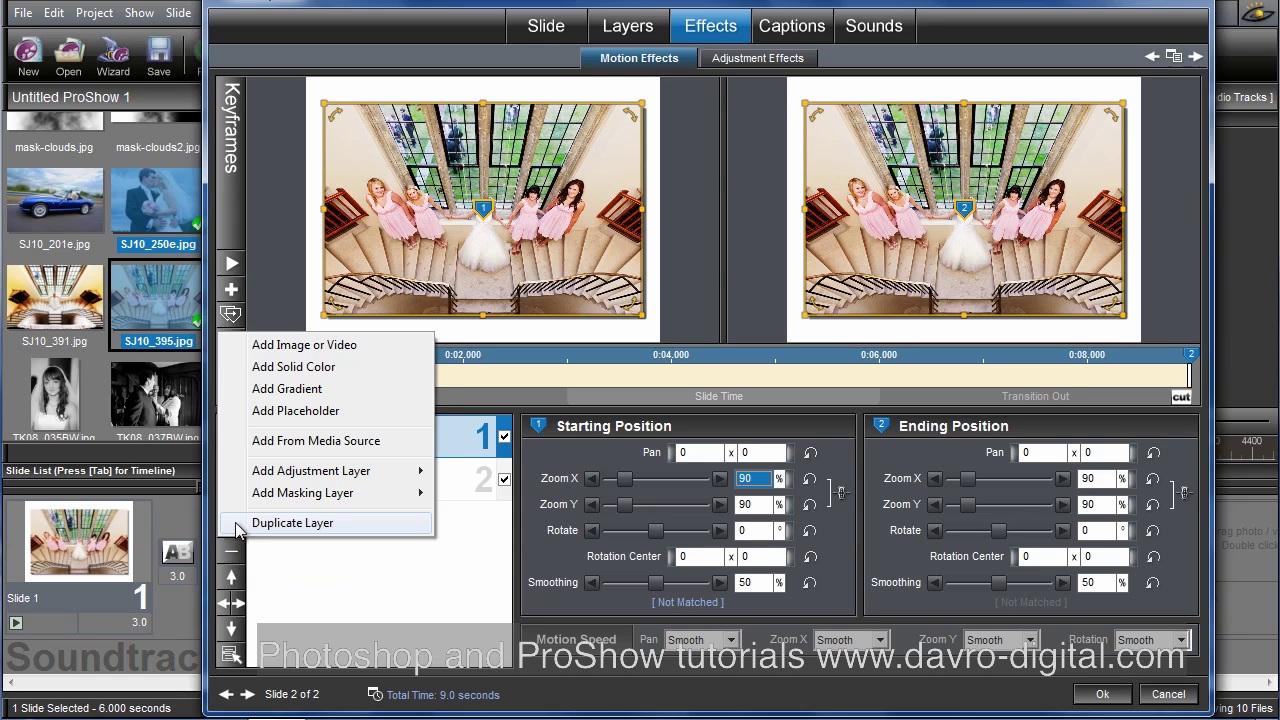
pyautogui.click(310, 392)
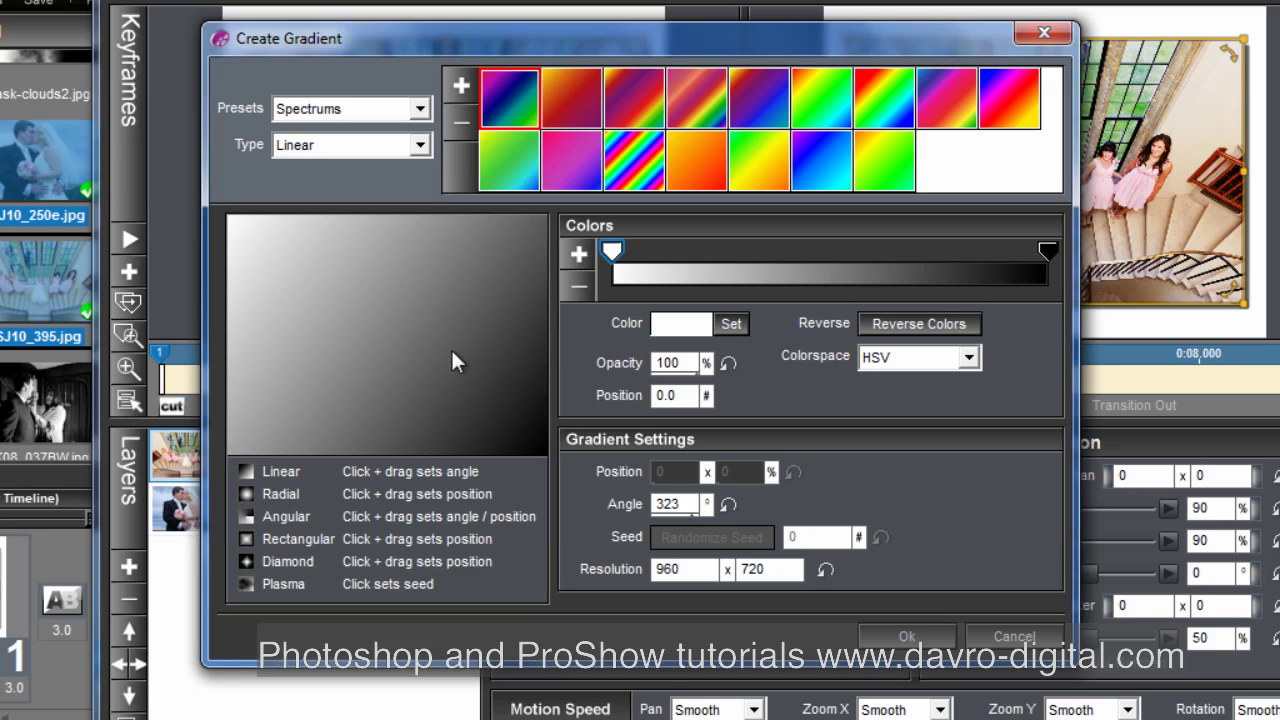
pyautogui.moveTo(244, 336)
pyautogui.mouseDown()
pyautogui.moveTo(446, 314)
pyautogui.moveTo(514, 331)
pyautogui.moveTo(466, 406)
pyautogui.moveTo(502, 247)
pyautogui.moveTo(478, 410)
pyautogui.moveTo(534, 301)
pyautogui.moveTo(534, 346)
pyautogui.moveTo(546, 339)
pyautogui.mouseUp()
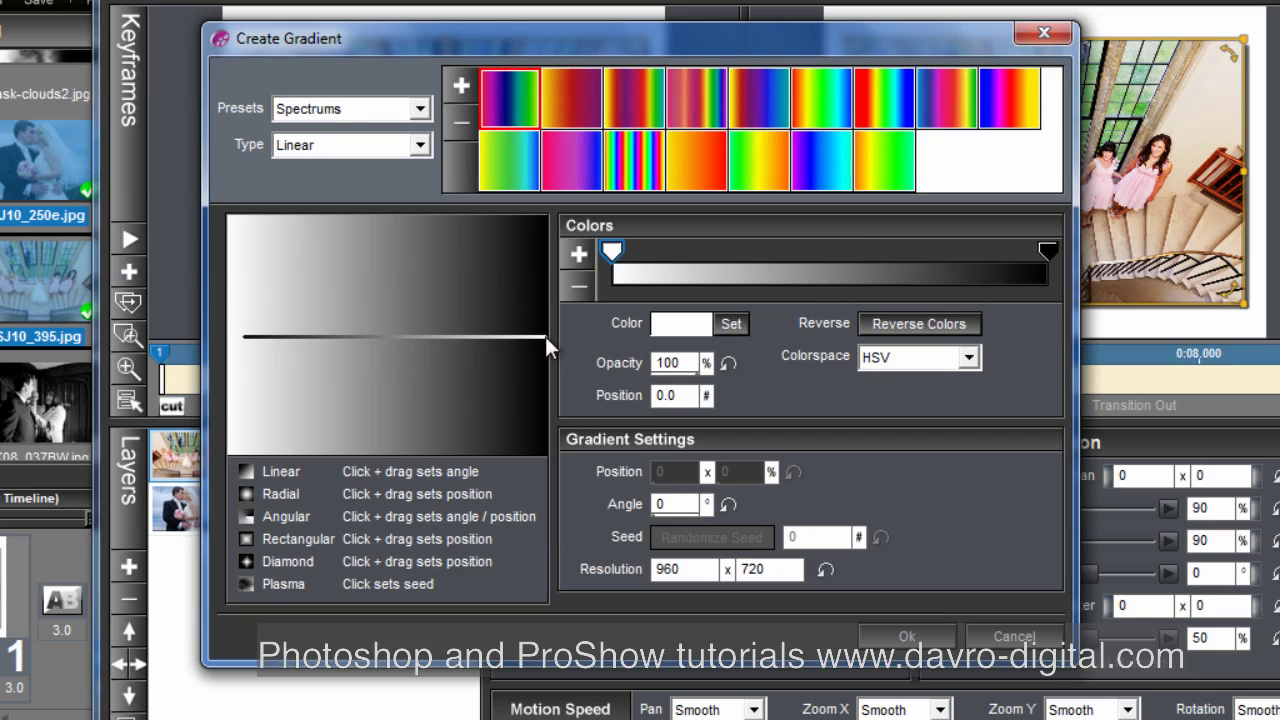
pyautogui.moveTo(546, 337); pyautogui.dragTo(538, 339)
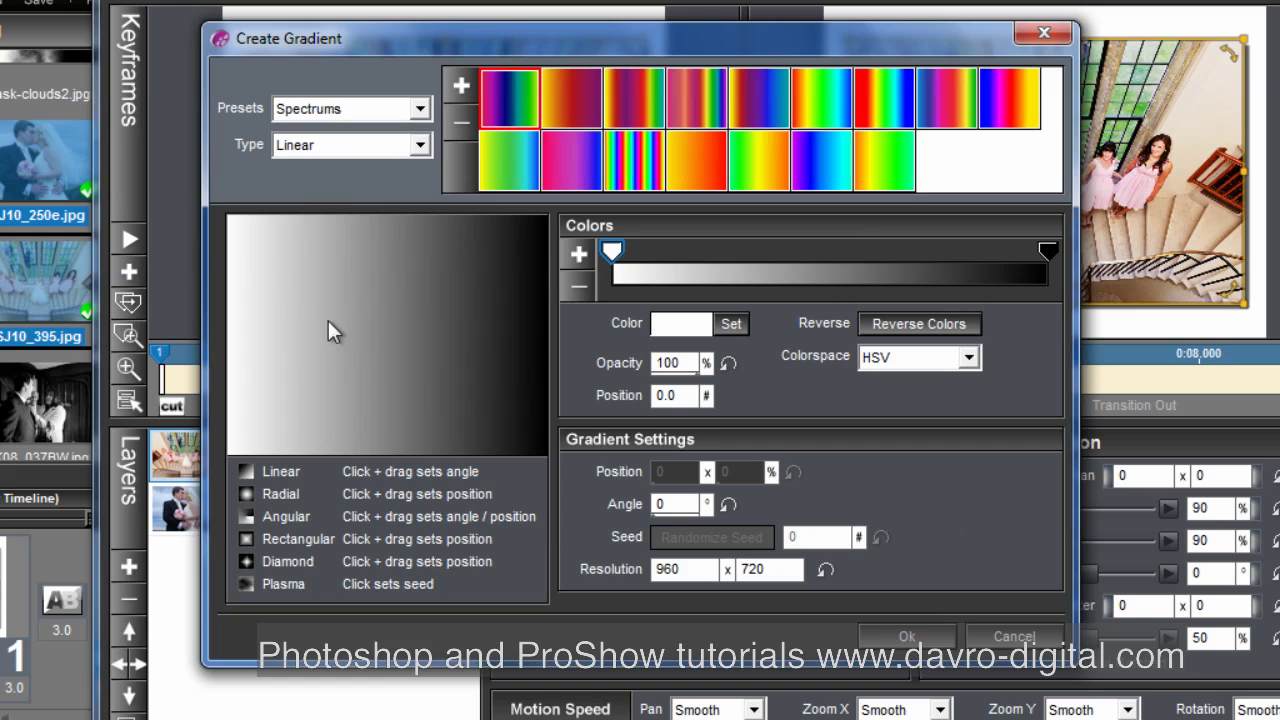
# Slide the white and black colour stops inward to tighten the transition, then confirm
pyautogui.moveTo(615, 253); pyautogui.dragTo(763, 263)
pyautogui.click(1047, 250)
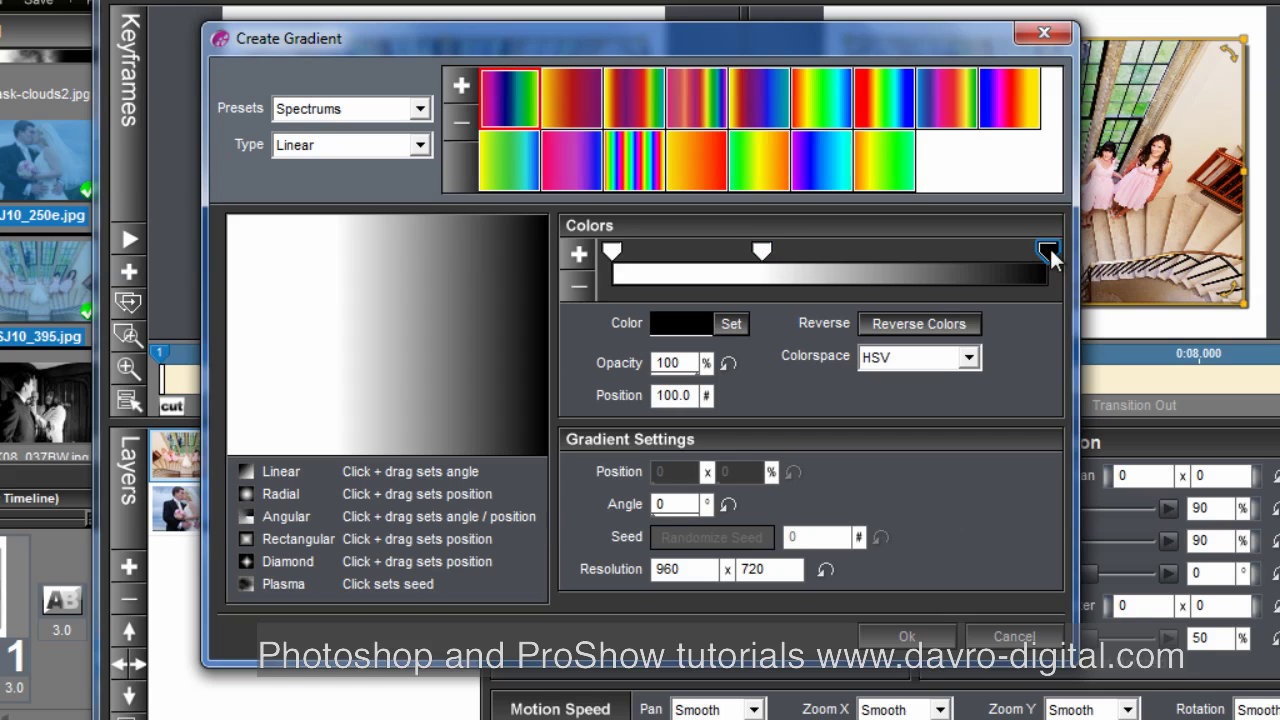
pyautogui.moveTo(1047, 248); pyautogui.dragTo(939, 246)
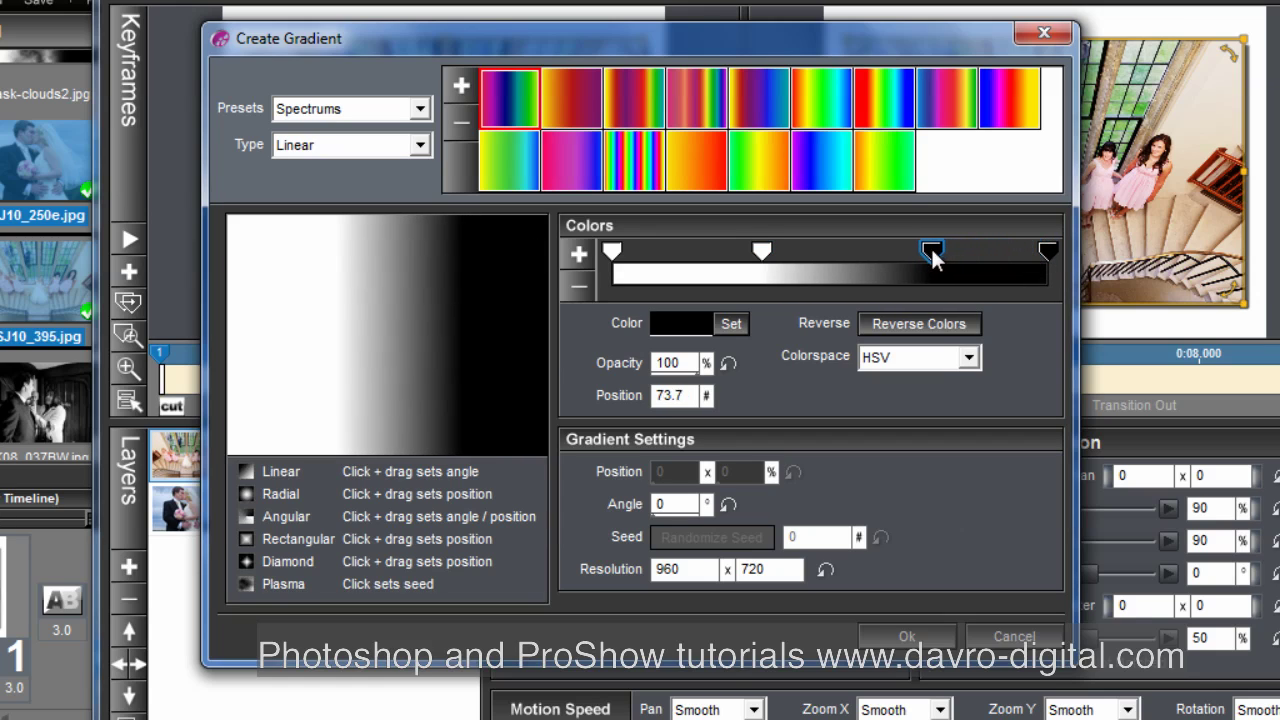
pyautogui.moveTo(931, 251); pyautogui.dragTo(913, 250)
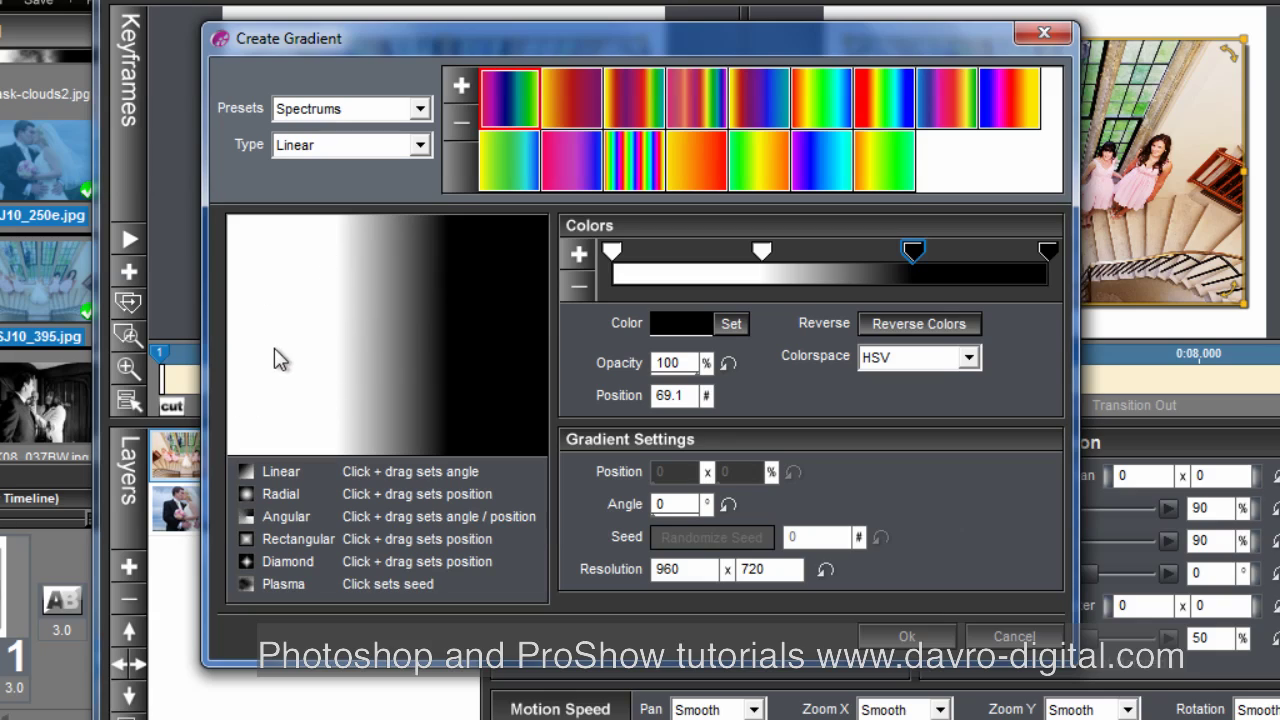
pyautogui.click(910, 636)
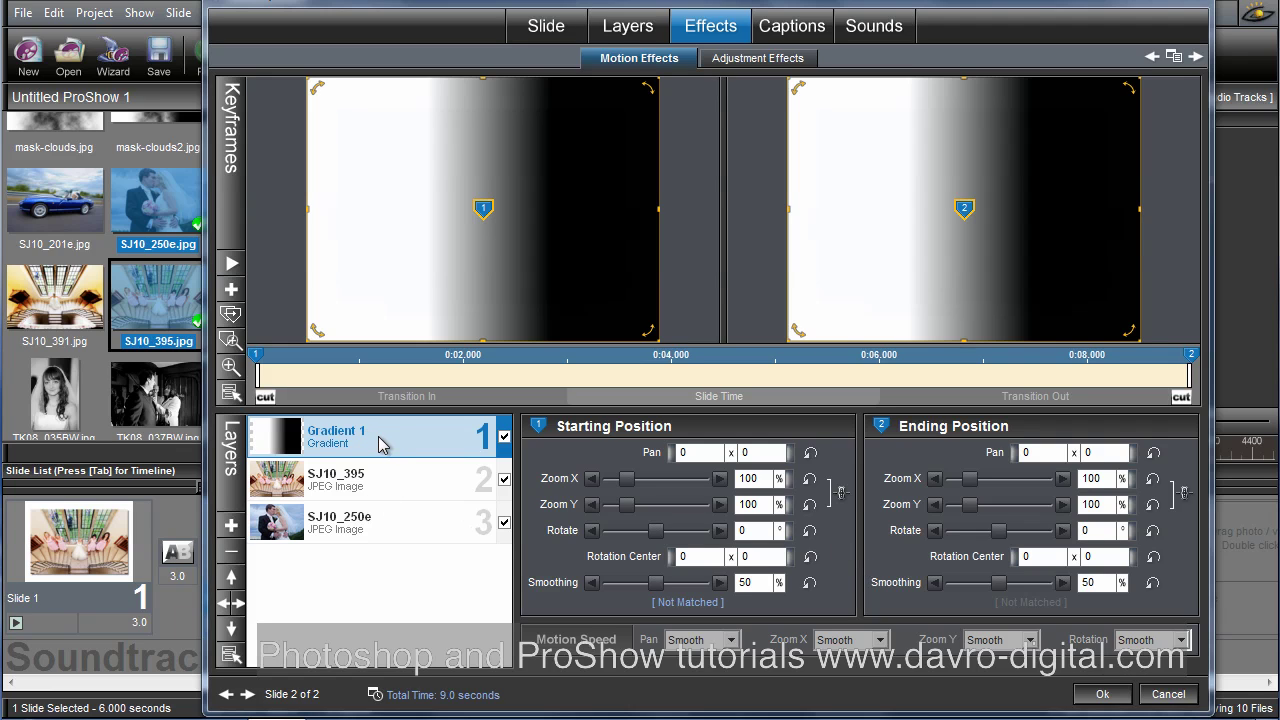
# Set Gradient 1 to Use as Masking Layer over SJ10_395
pyautogui.rightClick(390, 446)
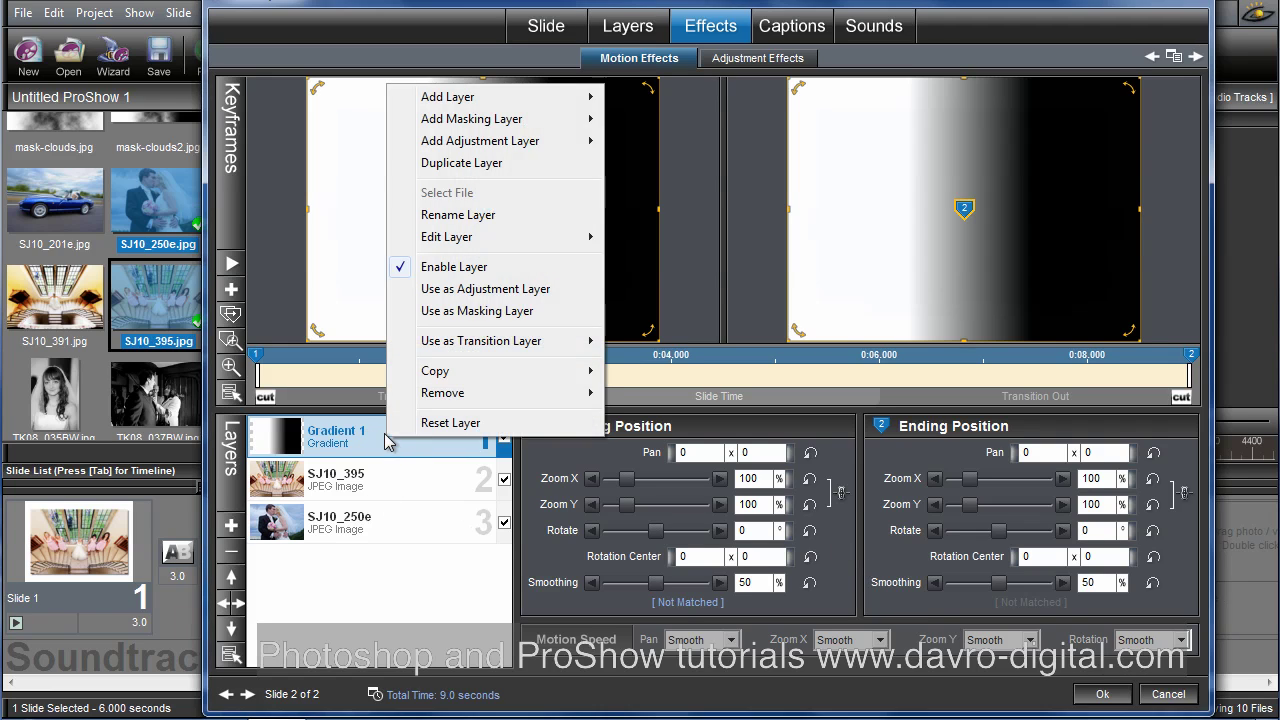
pyautogui.click(510, 312)
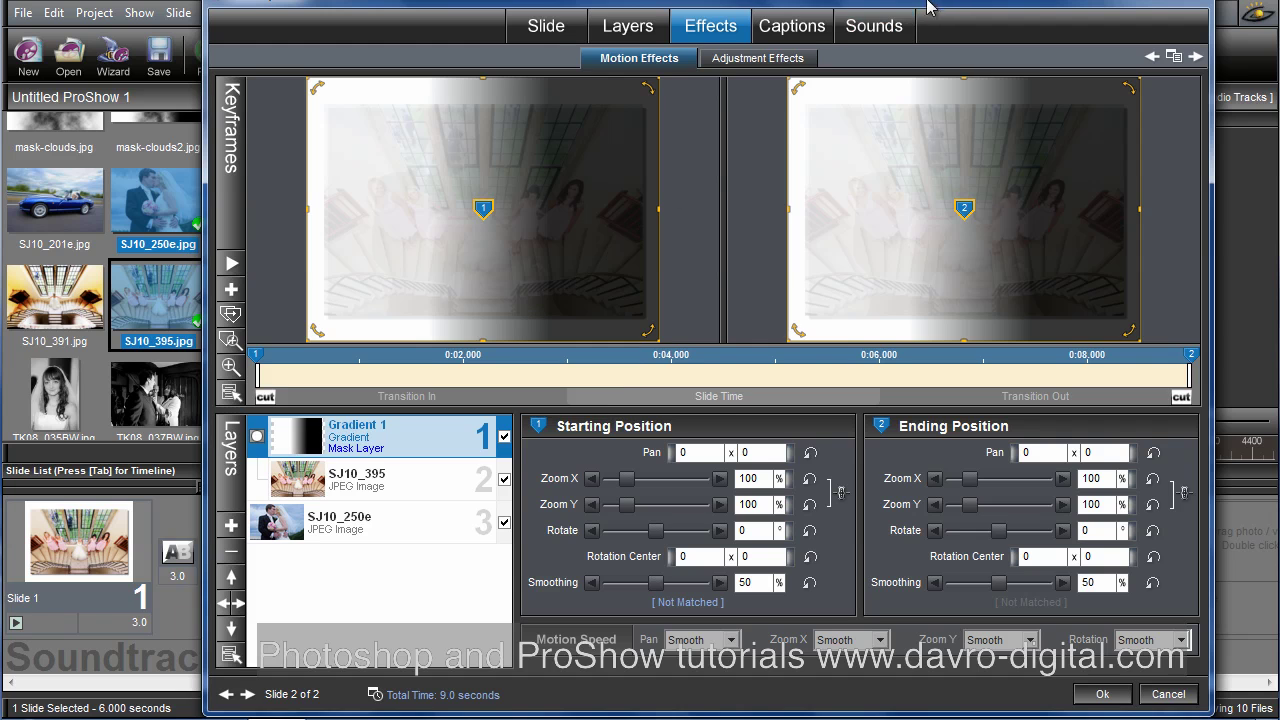
pyautogui.moveTo(934, 3); pyautogui.dragTo(286, 37)
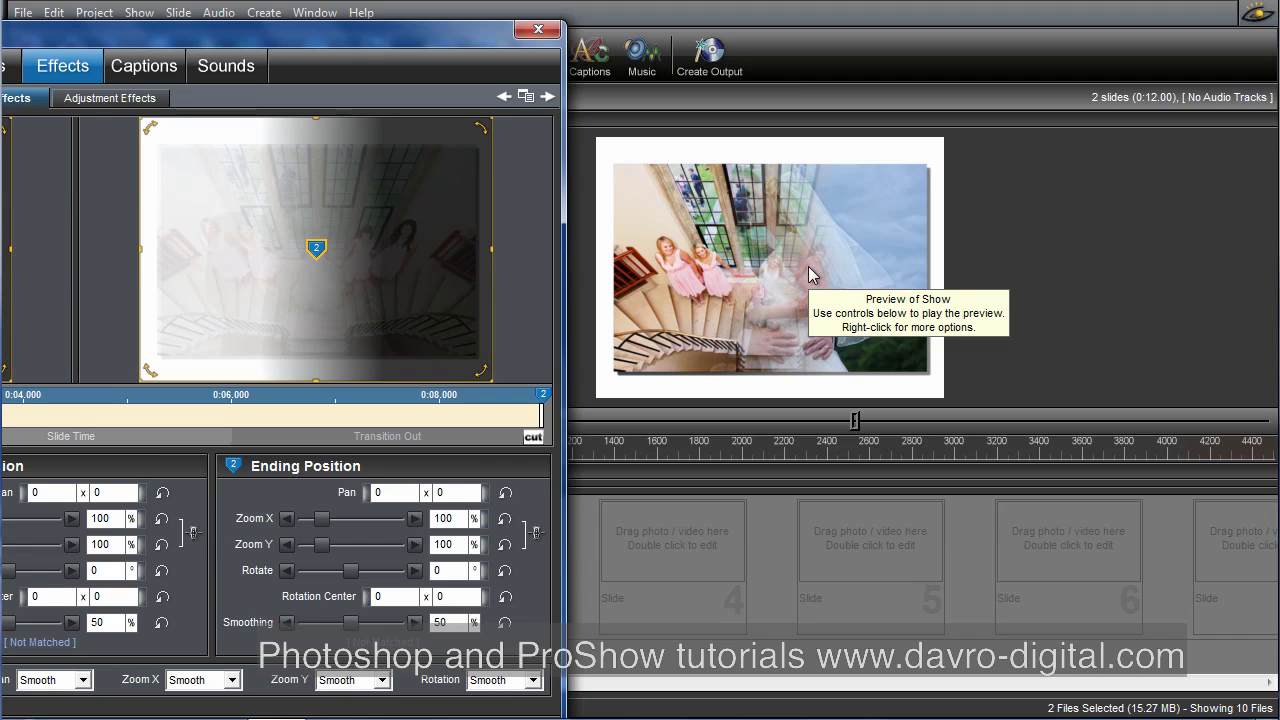
pyautogui.moveTo(310, 36); pyautogui.dragTo(903, 8)
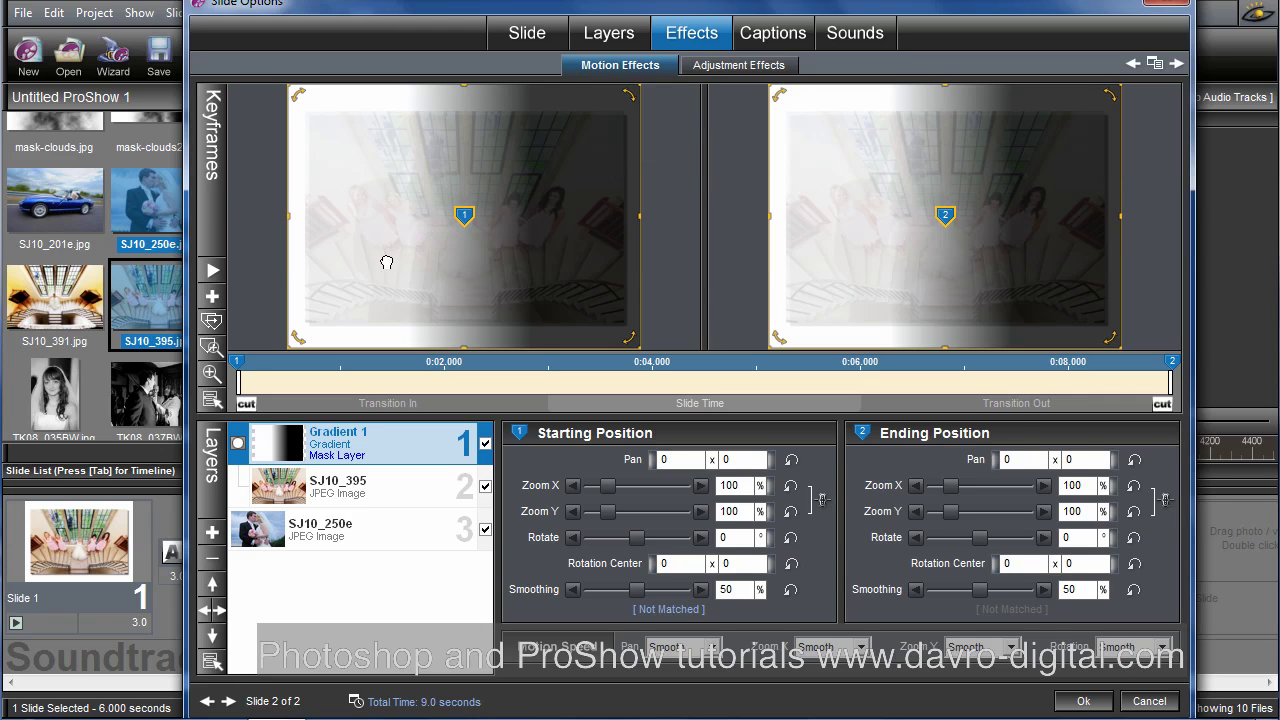
# Pan the mask's starting position right to 74.35 x -1.12 and zoom it to 250%
pyautogui.moveTo(389, 266)
pyautogui.mouseDown()
pyautogui.moveTo(466, 266)
pyautogui.moveTo(297, 266)
pyautogui.moveTo(484, 271)
pyautogui.mouseUp()
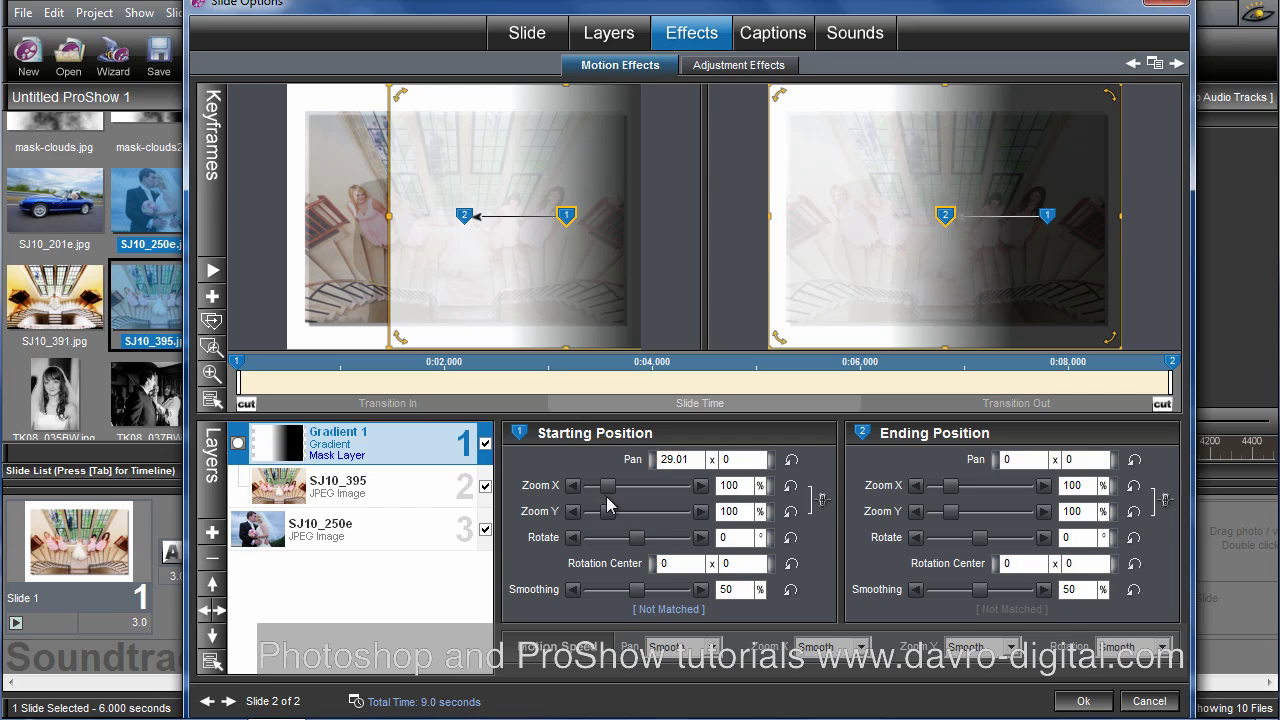
pyautogui.moveTo(610, 487); pyautogui.dragTo(642, 504)
pyautogui.moveTo(438, 281)
pyautogui.mouseDown()
pyautogui.moveTo(523, 286)
pyautogui.moveTo(499, 287)
pyautogui.mouseUp()
pyautogui.moveTo(410, 285); pyautogui.dragTo(436, 284)
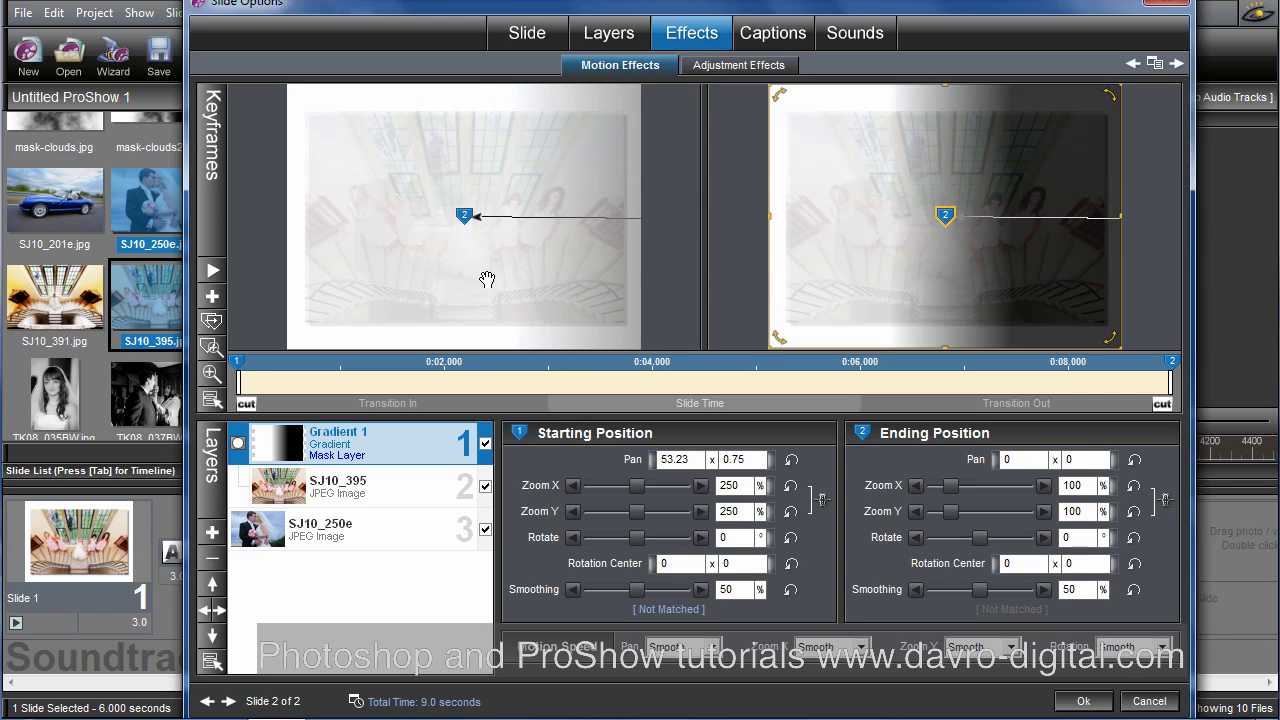
pyautogui.moveTo(513, 279); pyautogui.dragTo(569, 277)
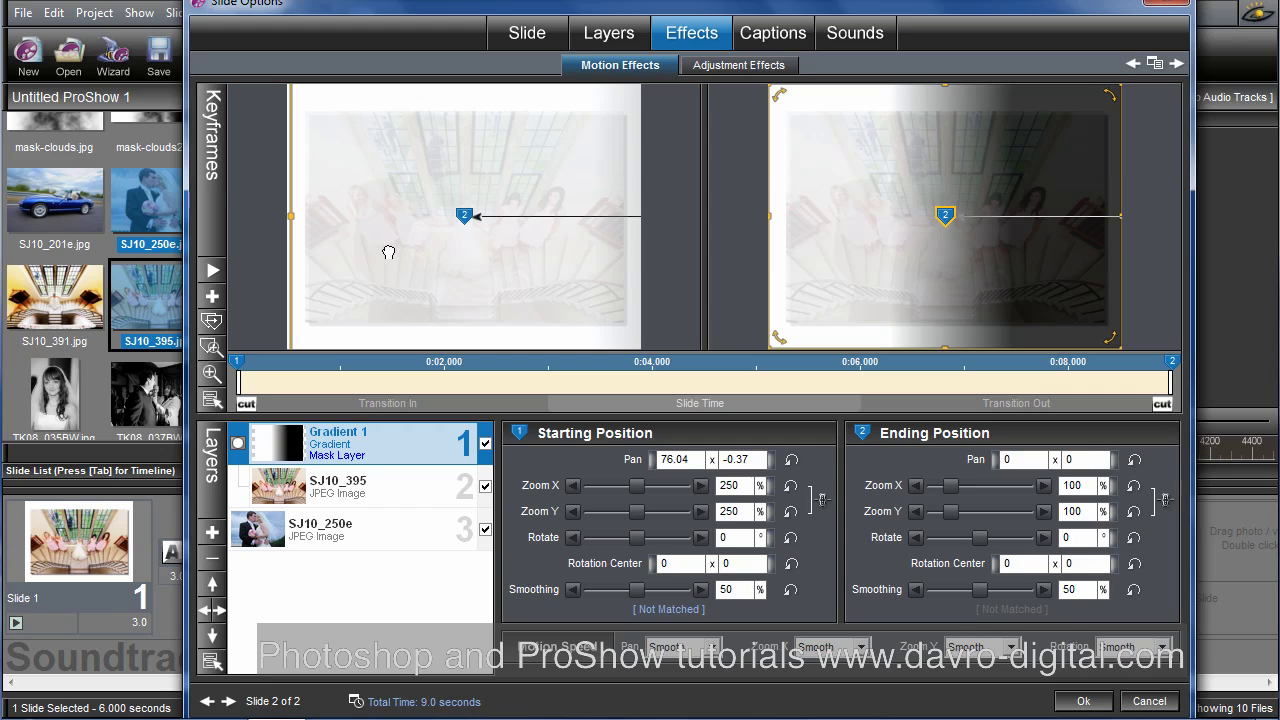
pyautogui.moveTo(389, 252); pyautogui.dragTo(384, 252)
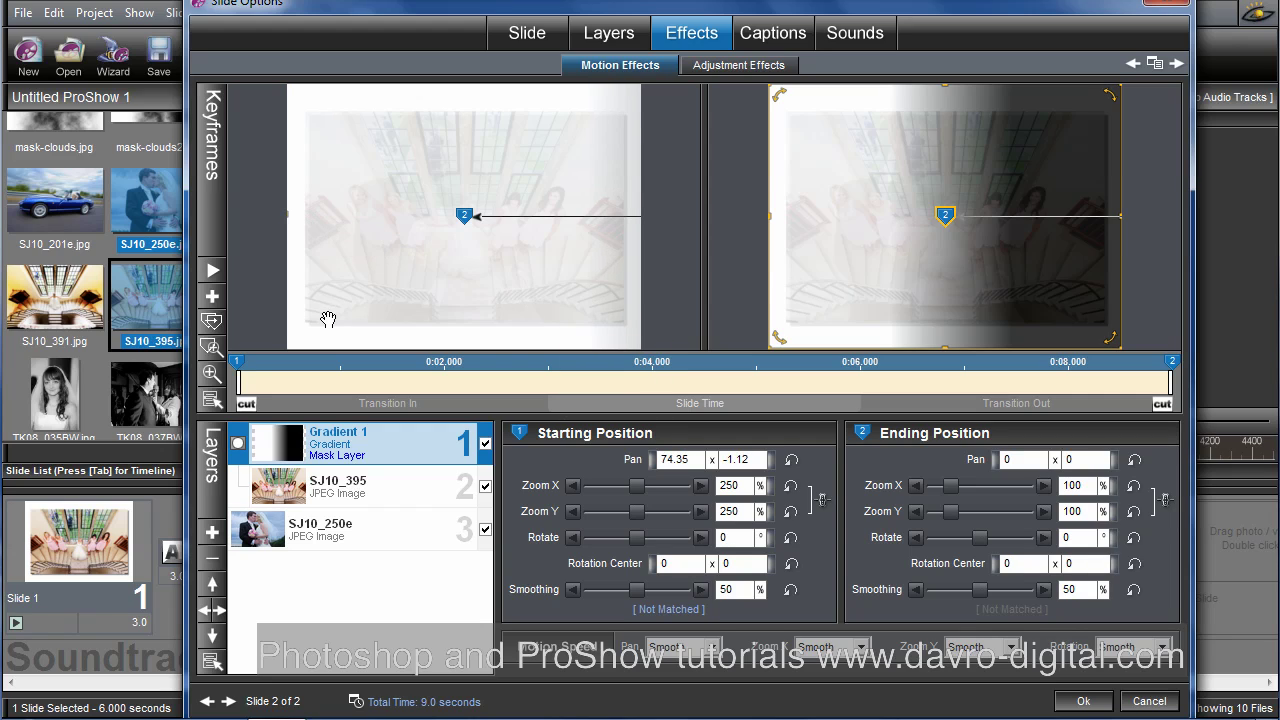
# Copy the mask's start to end, then pan the end left to -105.06 and zoom to 328%
pyautogui.click(214, 323)
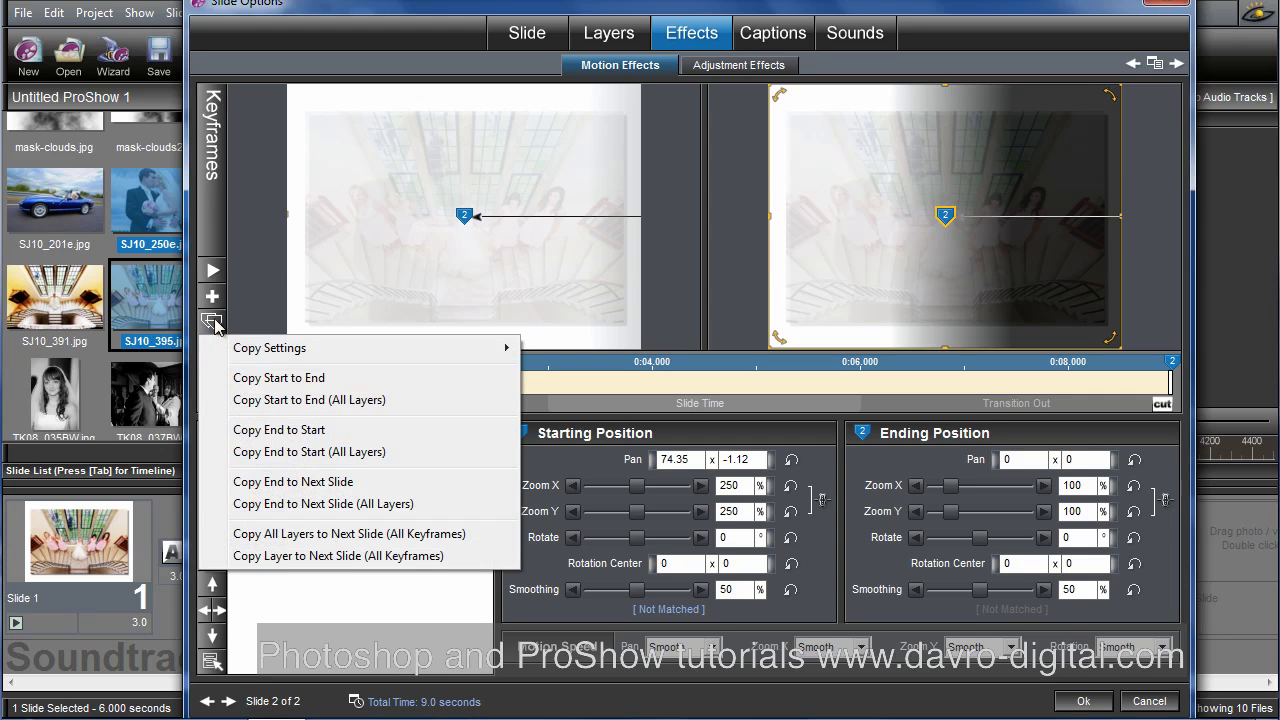
pyautogui.click(278, 379)
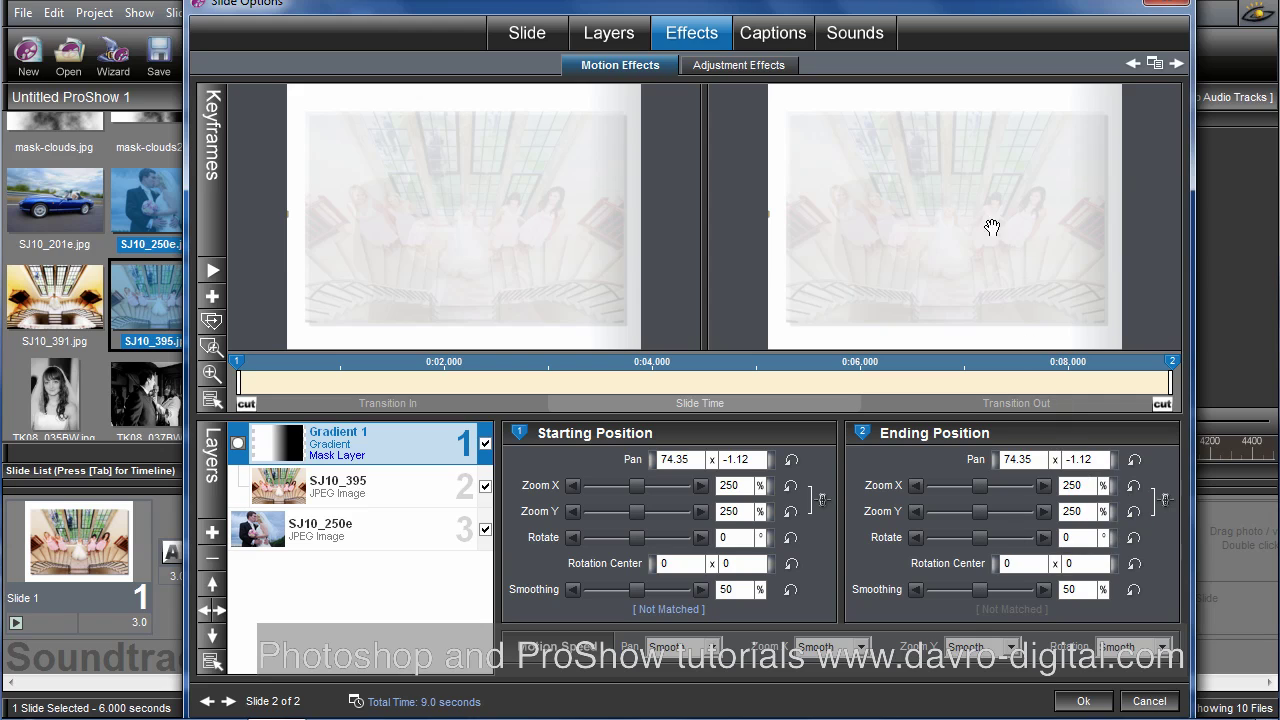
pyautogui.moveTo(894, 220)
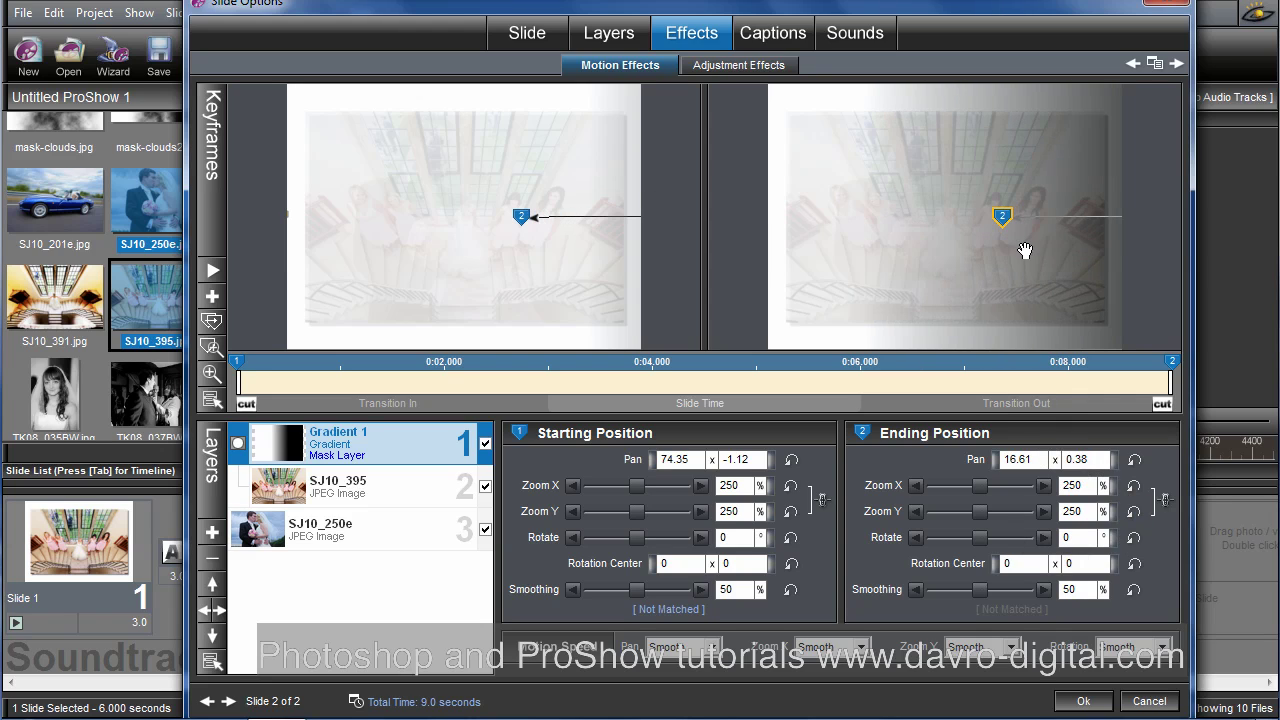
pyautogui.moveTo(1020, 251); pyautogui.dragTo(926, 248)
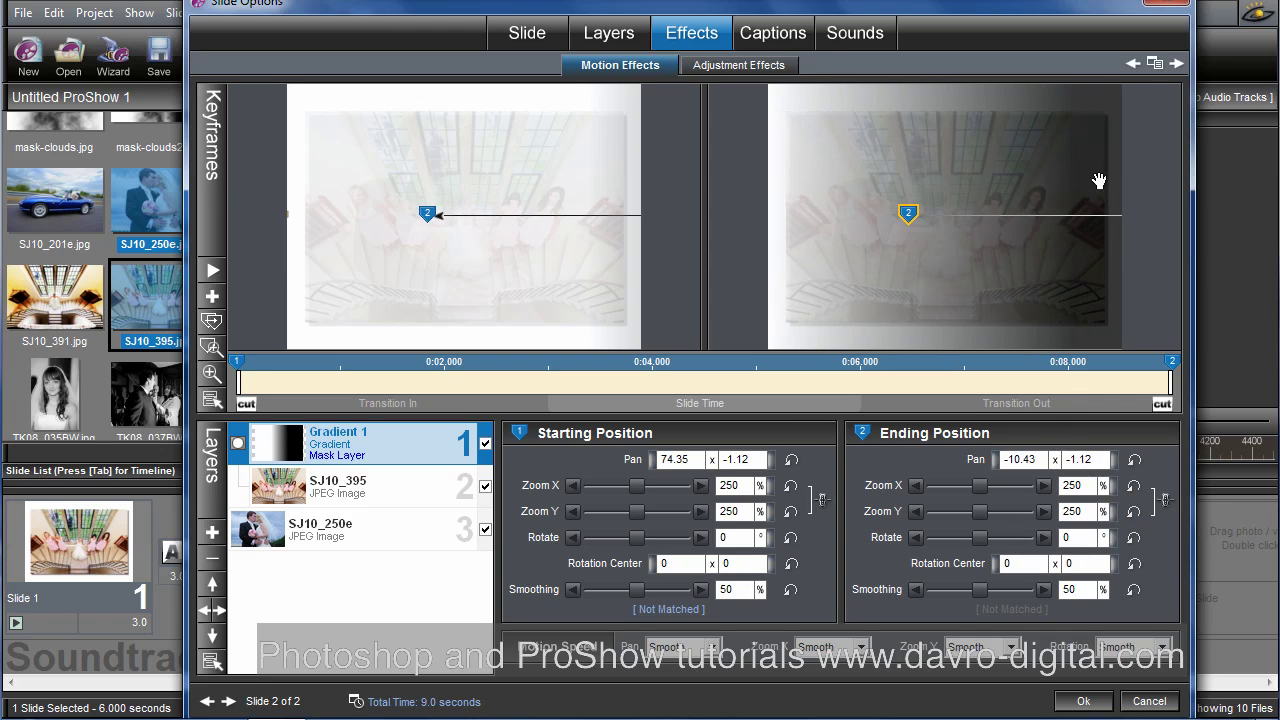
pyautogui.moveTo(1077, 269); pyautogui.dragTo(831, 263)
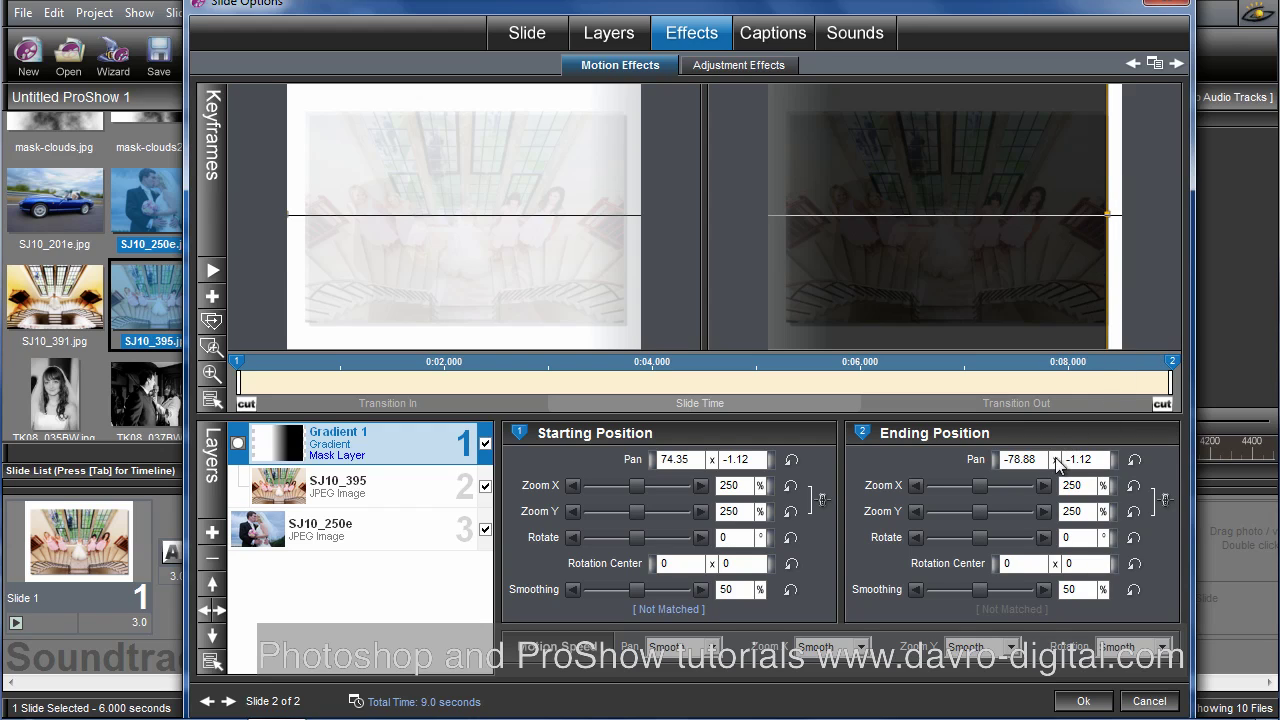
pyautogui.moveTo(978, 484); pyautogui.dragTo(986, 491)
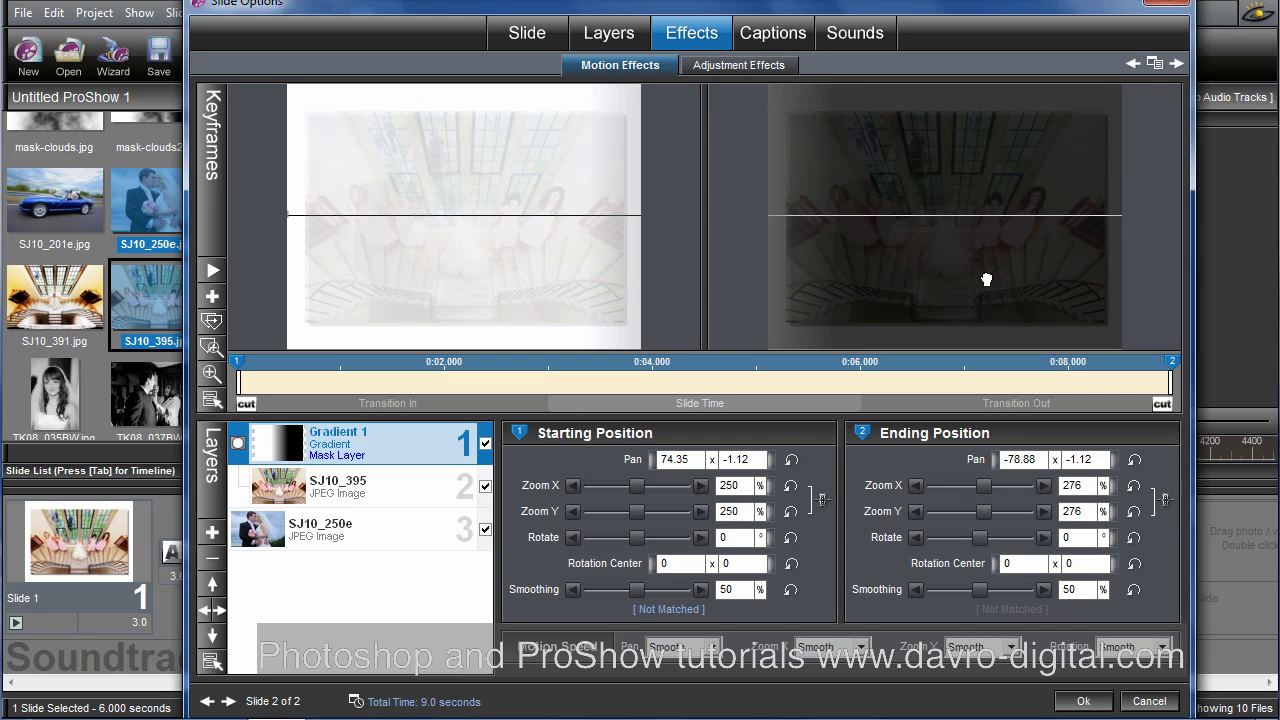
pyautogui.moveTo(963, 281); pyautogui.dragTo(1000, 352)
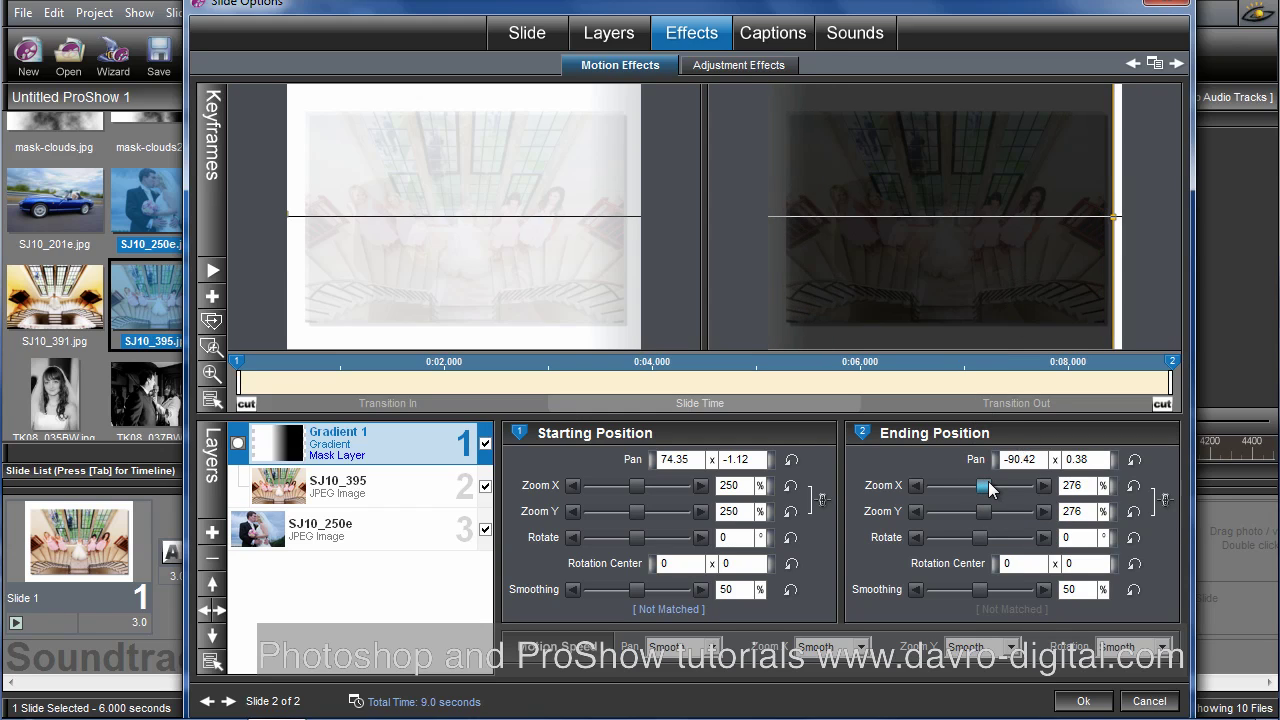
pyautogui.moveTo(988, 488); pyautogui.dragTo(996, 488)
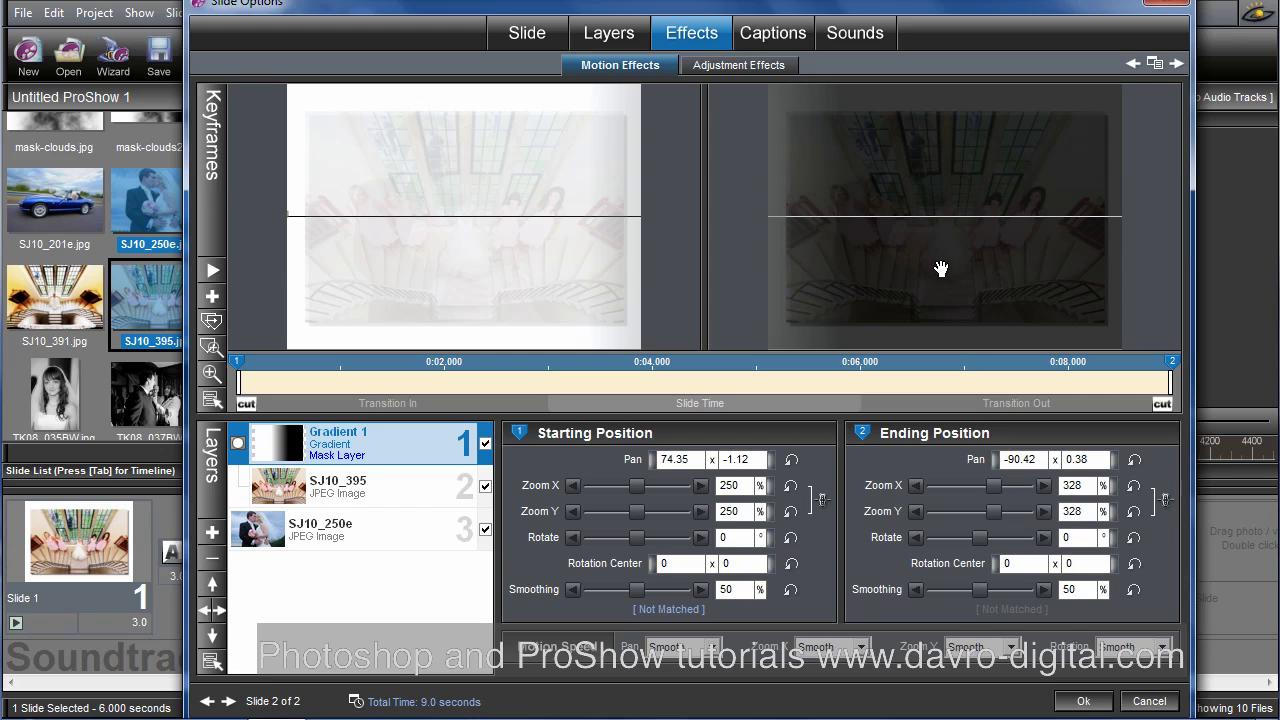
pyautogui.moveTo(939, 268); pyautogui.dragTo(889, 263)
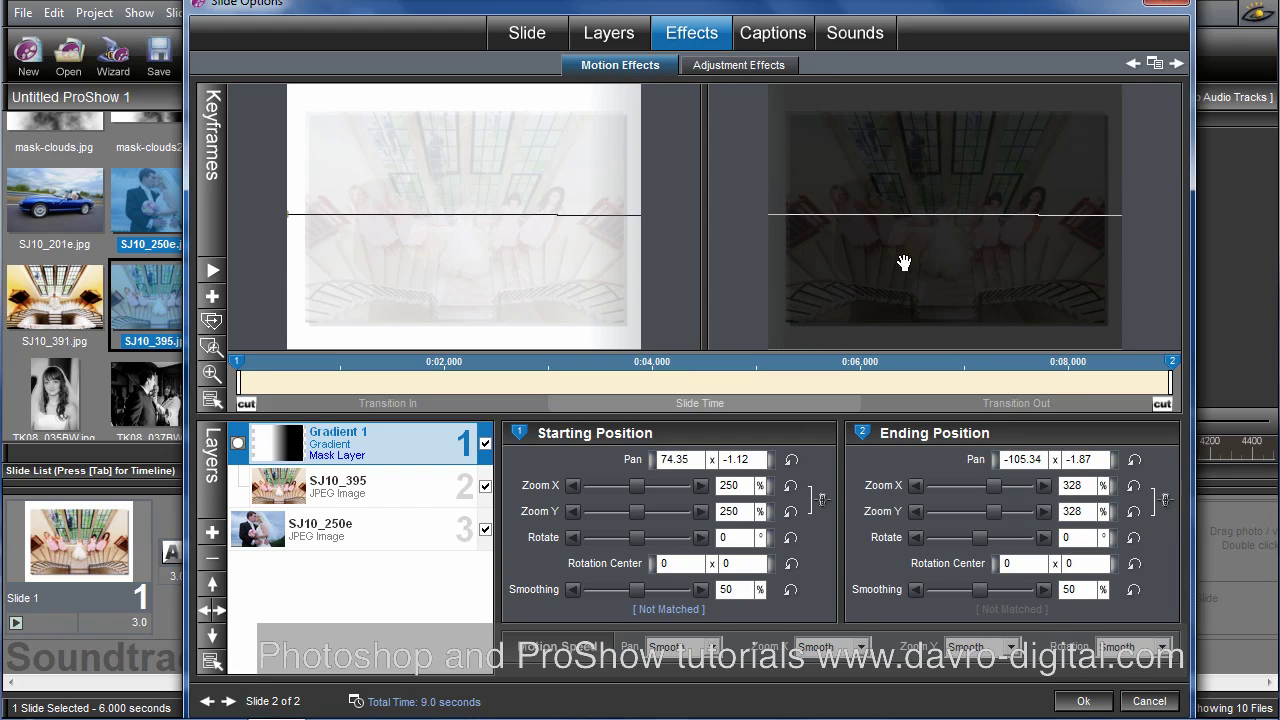
# Set the mask's ending and starting vertical pan values to 0
pyautogui.doubleClick(1093, 457)
pyautogui.write('0')
pyautogui.doubleClick(745, 458)
pyautogui.write('0')
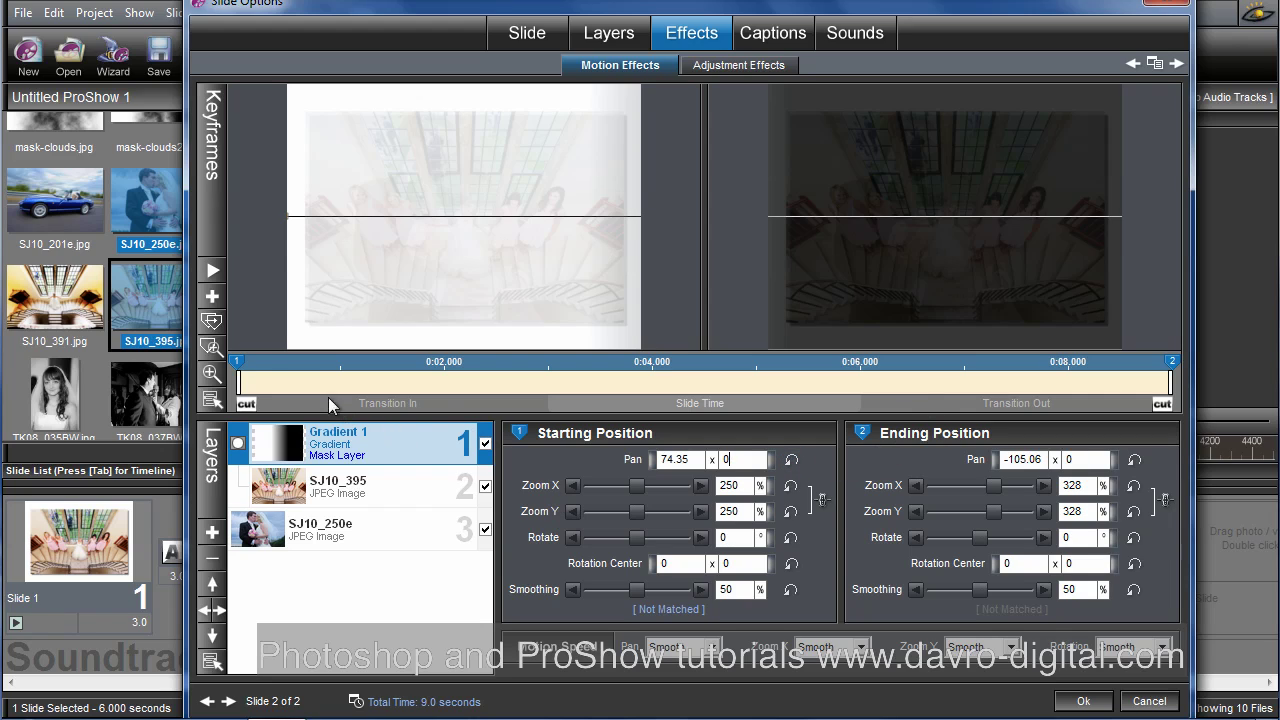
# Copy the SJ10_250e layer's ending position to a new third slide with Copy End to Next Slide
pyautogui.click(212, 270)
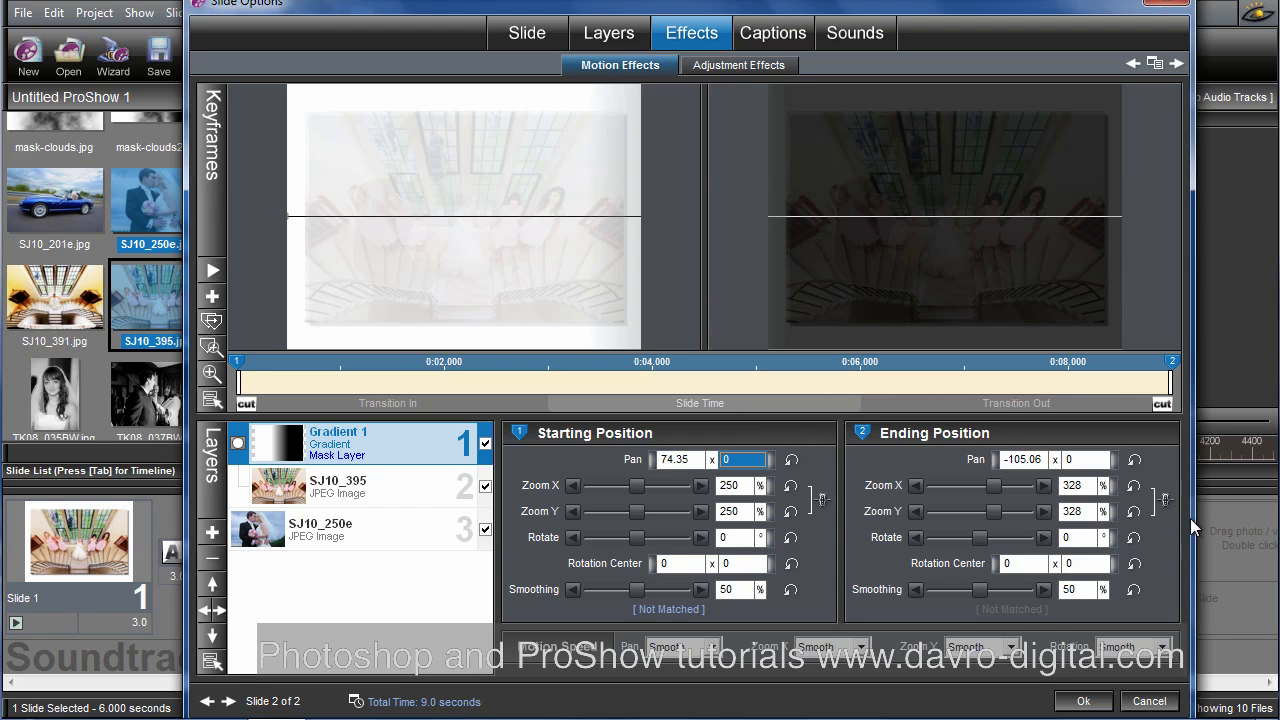
pyautogui.click(372, 538)
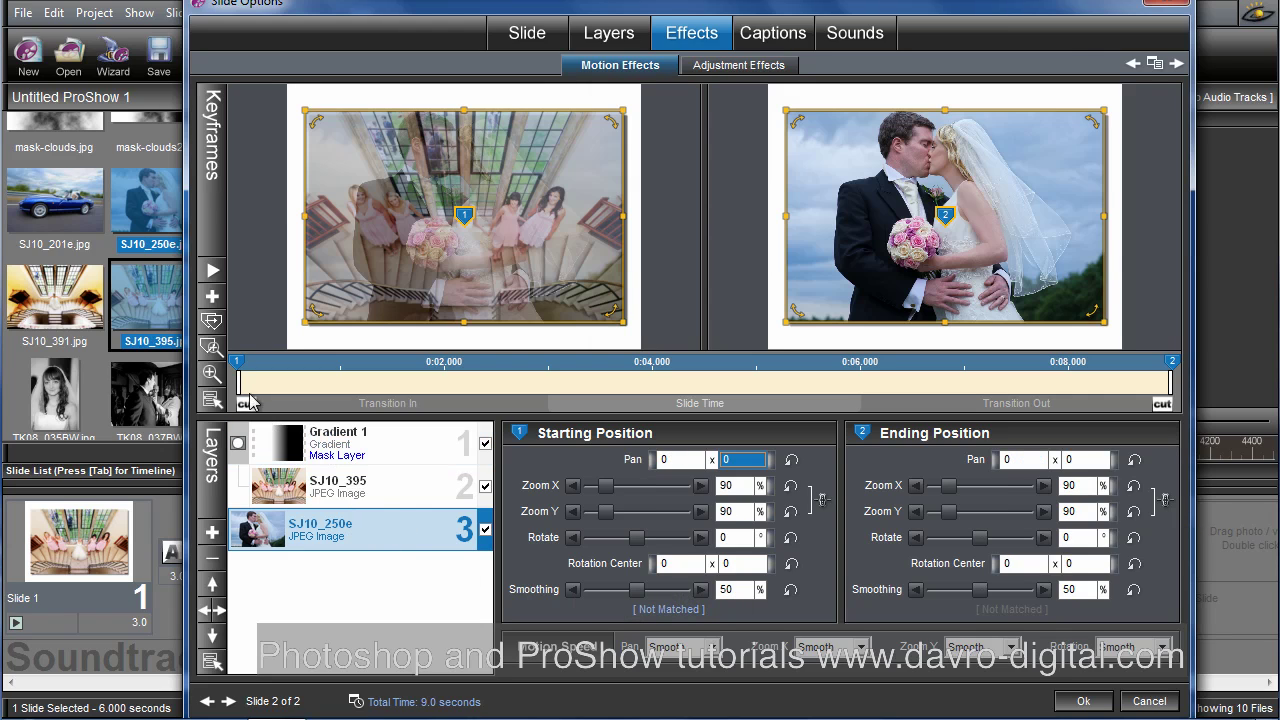
pyautogui.click(216, 321)
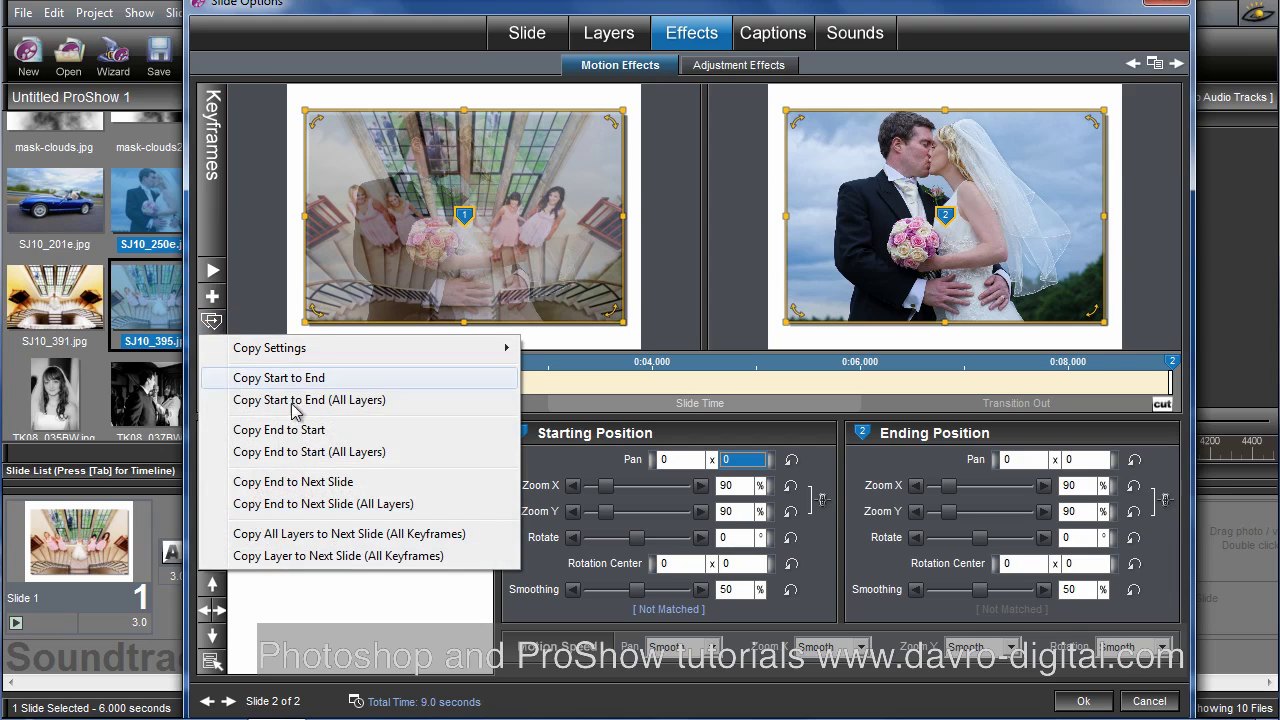
pyautogui.click(295, 483)
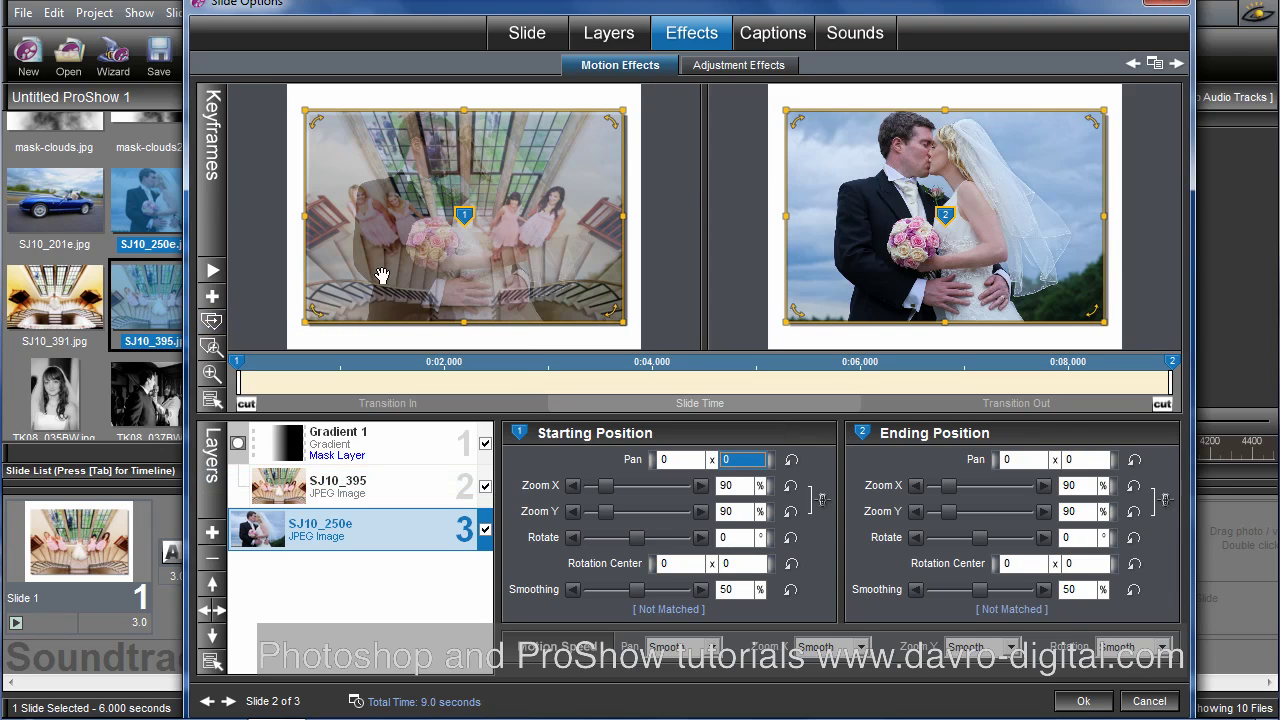
pyautogui.moveTo(416, 8); pyautogui.dragTo(858, 38)
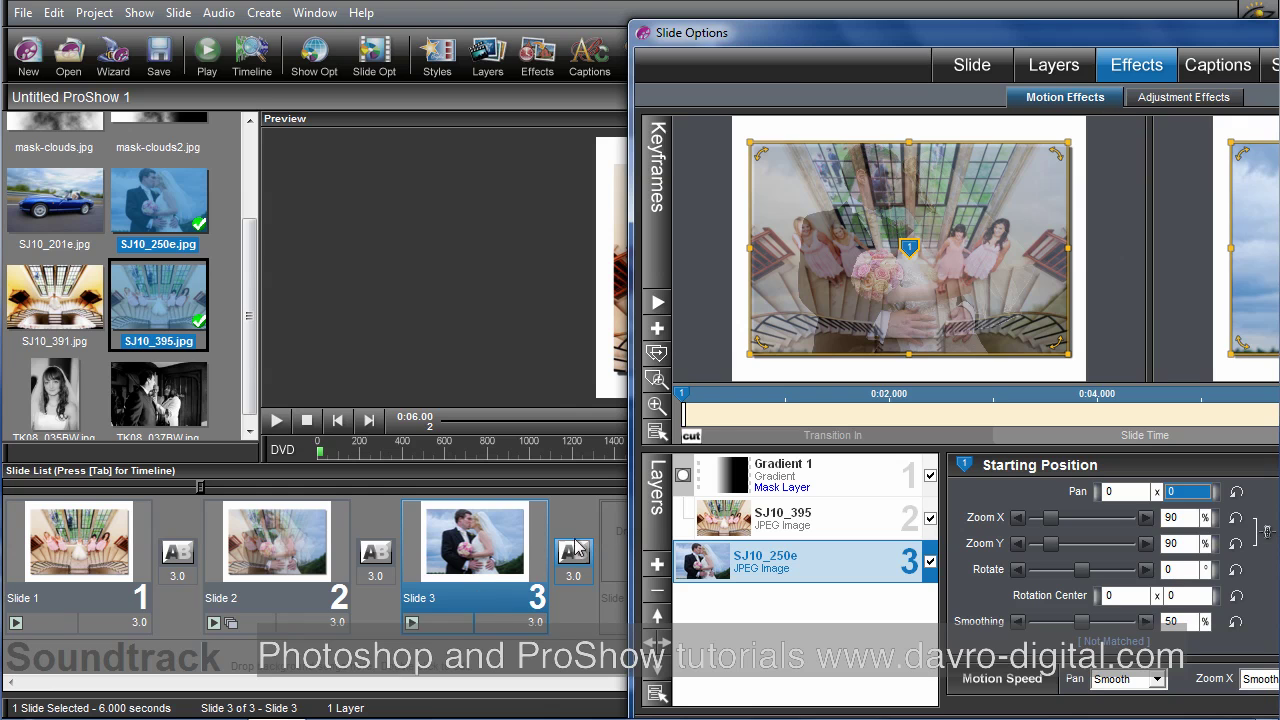
pyautogui.moveTo(838, 42)
pyautogui.mouseDown()
pyautogui.moveTo(294, 37)
pyautogui.moveTo(326, 41)
pyautogui.mouseUp()
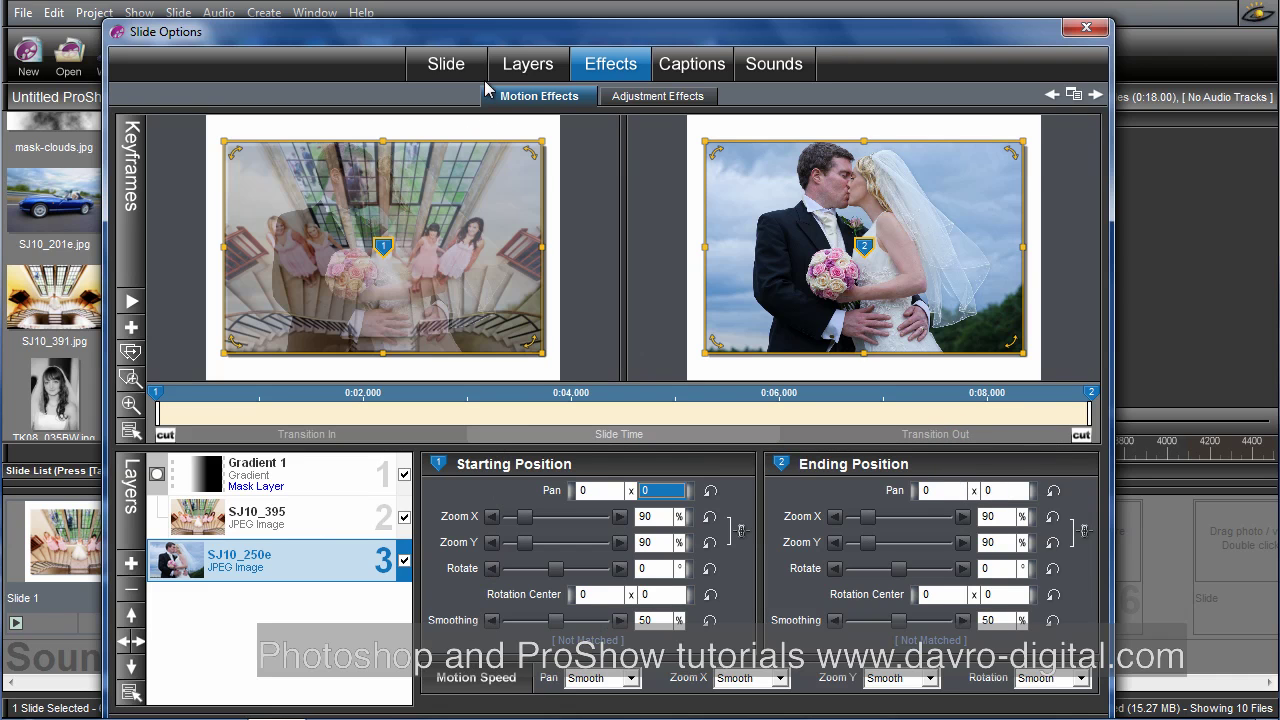
pyautogui.moveTo(502, 36); pyautogui.dragTo(508, 0)
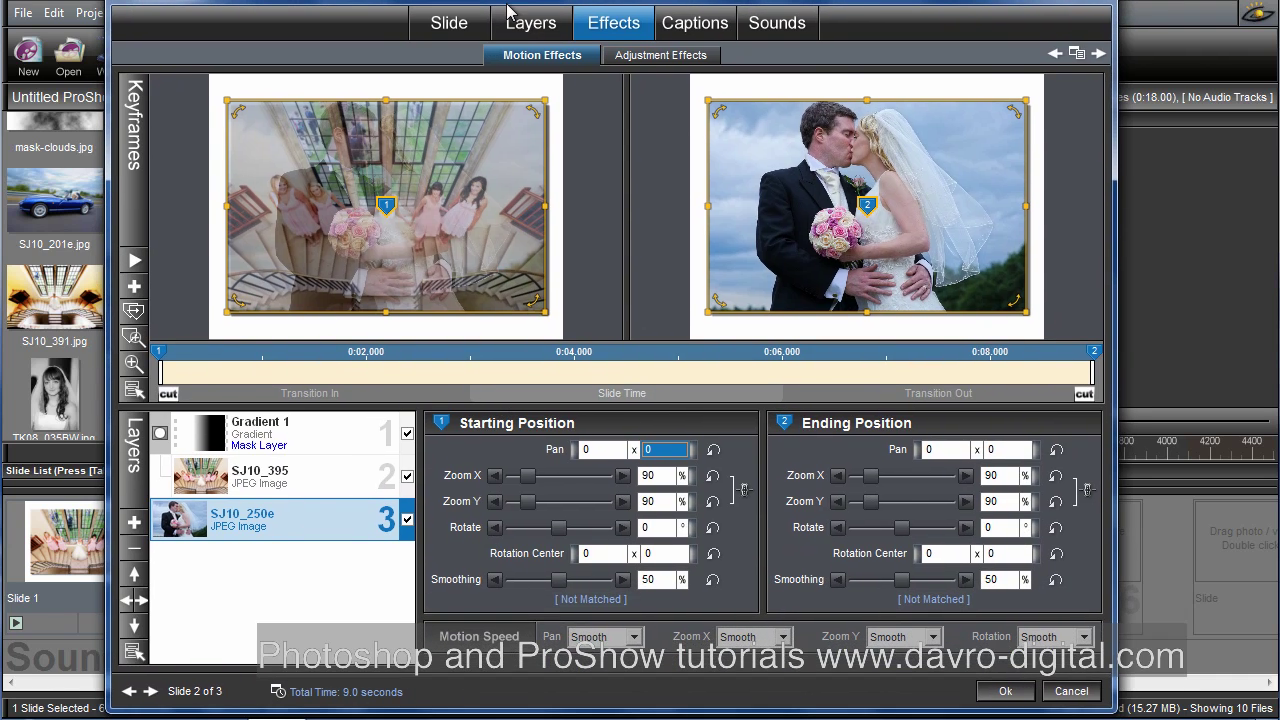
# Give slide 2 a 1-second transition in and a 0-second transition out, 7 seconds total
pyautogui.click(294, 691)
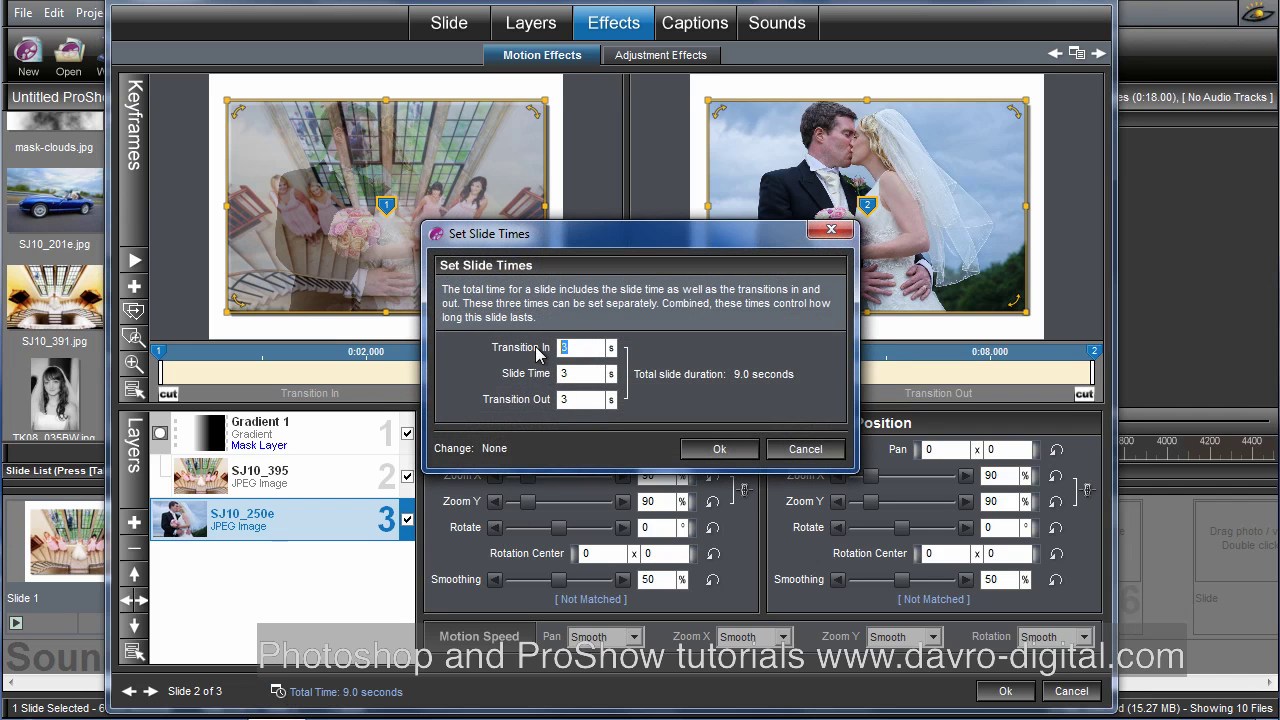
pyautogui.write('1')
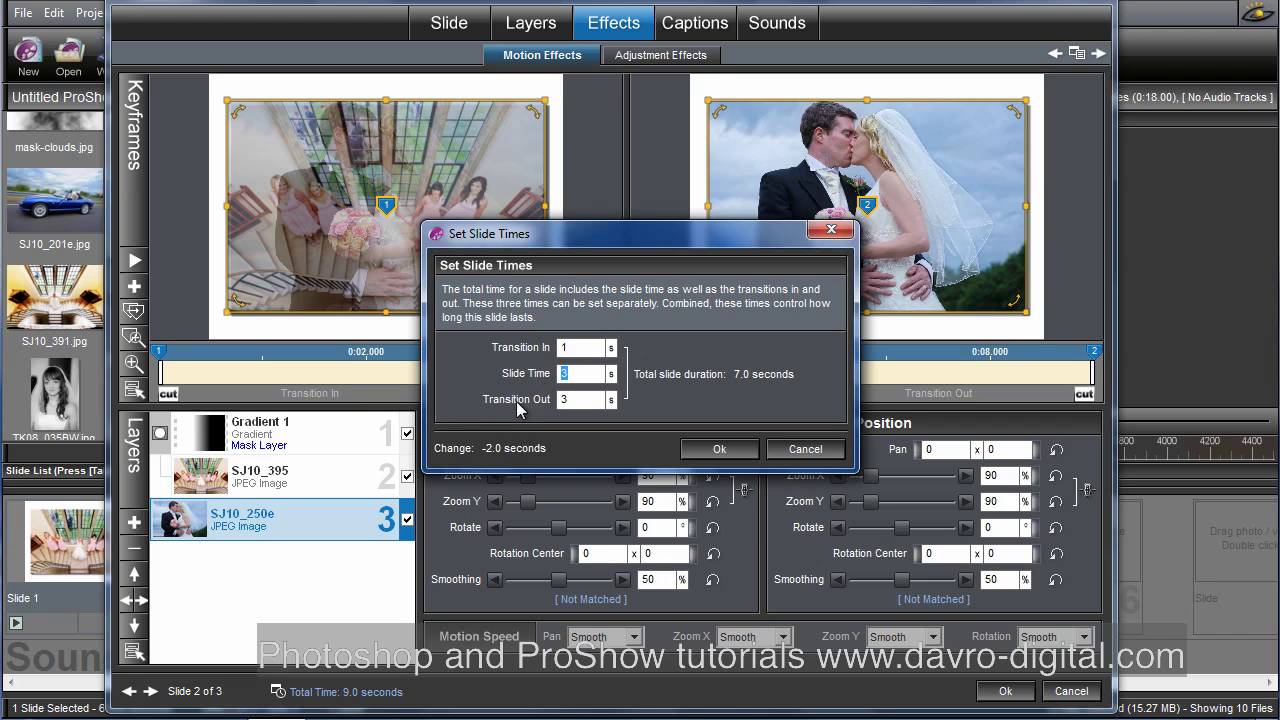
pyautogui.write('6')
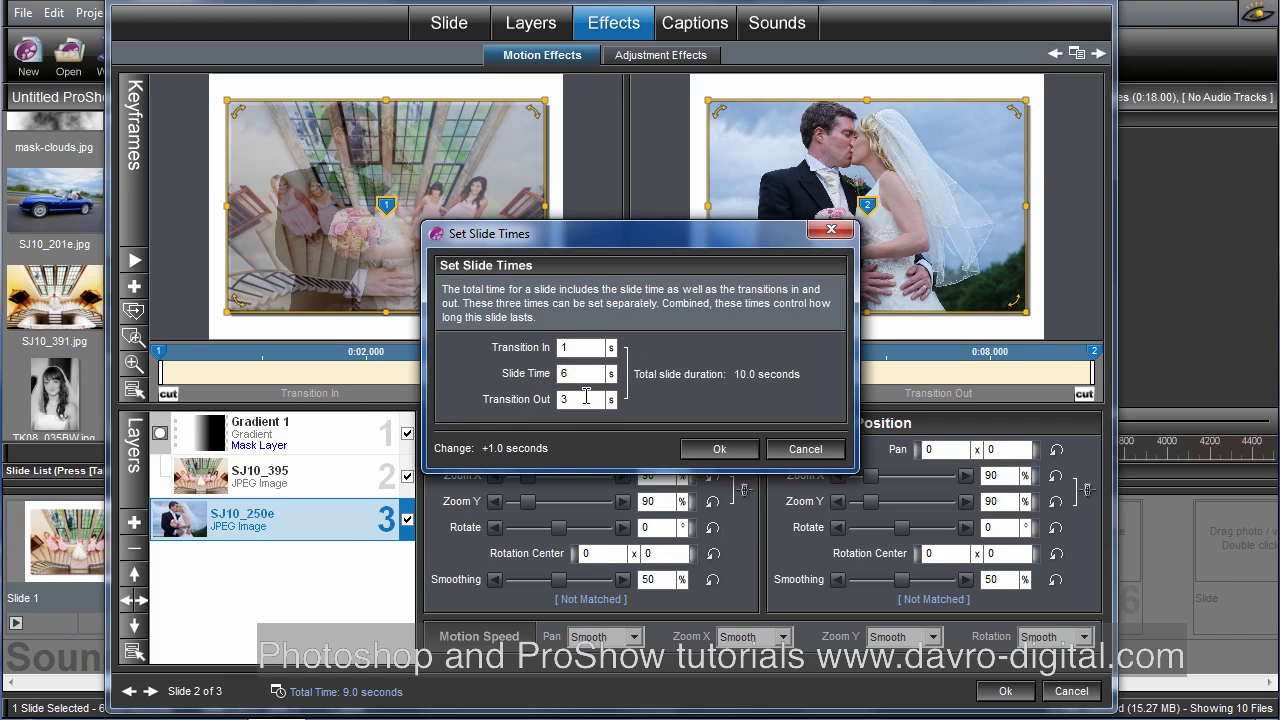
pyautogui.moveTo(587, 397); pyautogui.dragTo(527, 403)
pyautogui.write('0')
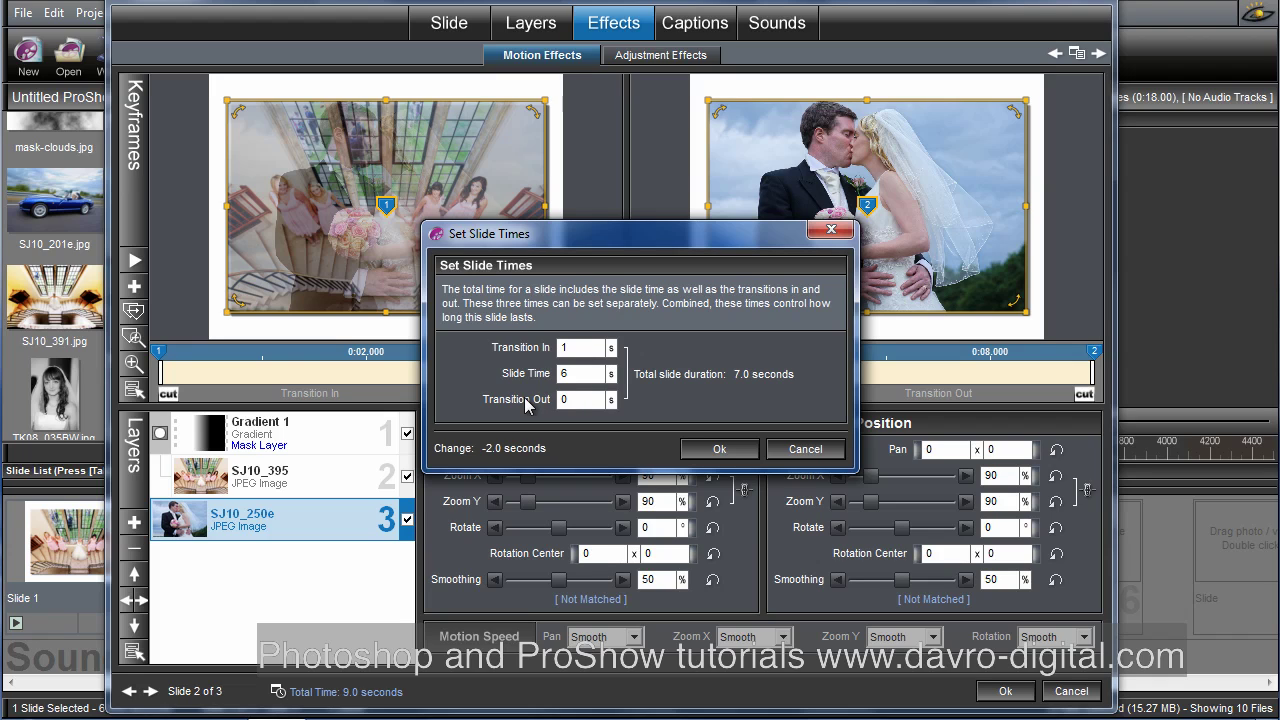
pyautogui.click(720, 450)
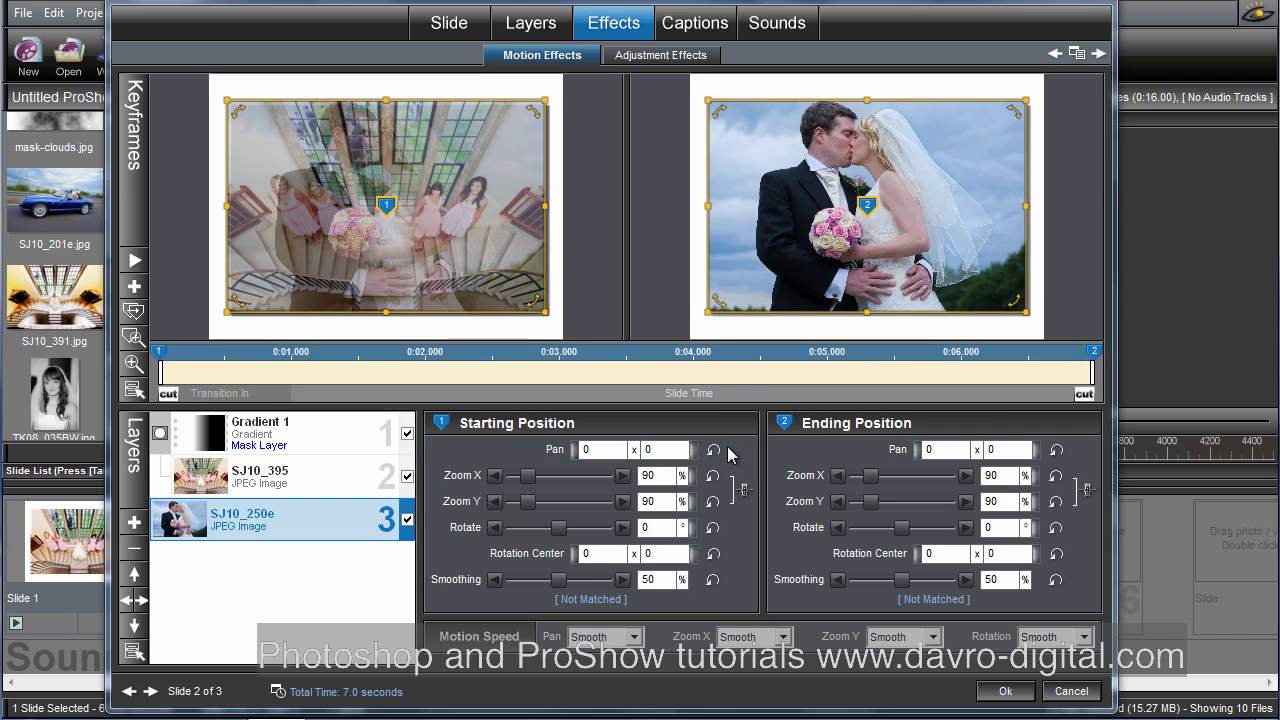
# Apply slide 2's options, then set slides 1 and 3 to 1.0 second each, making a 12-second show
pyautogui.click(1006, 693)
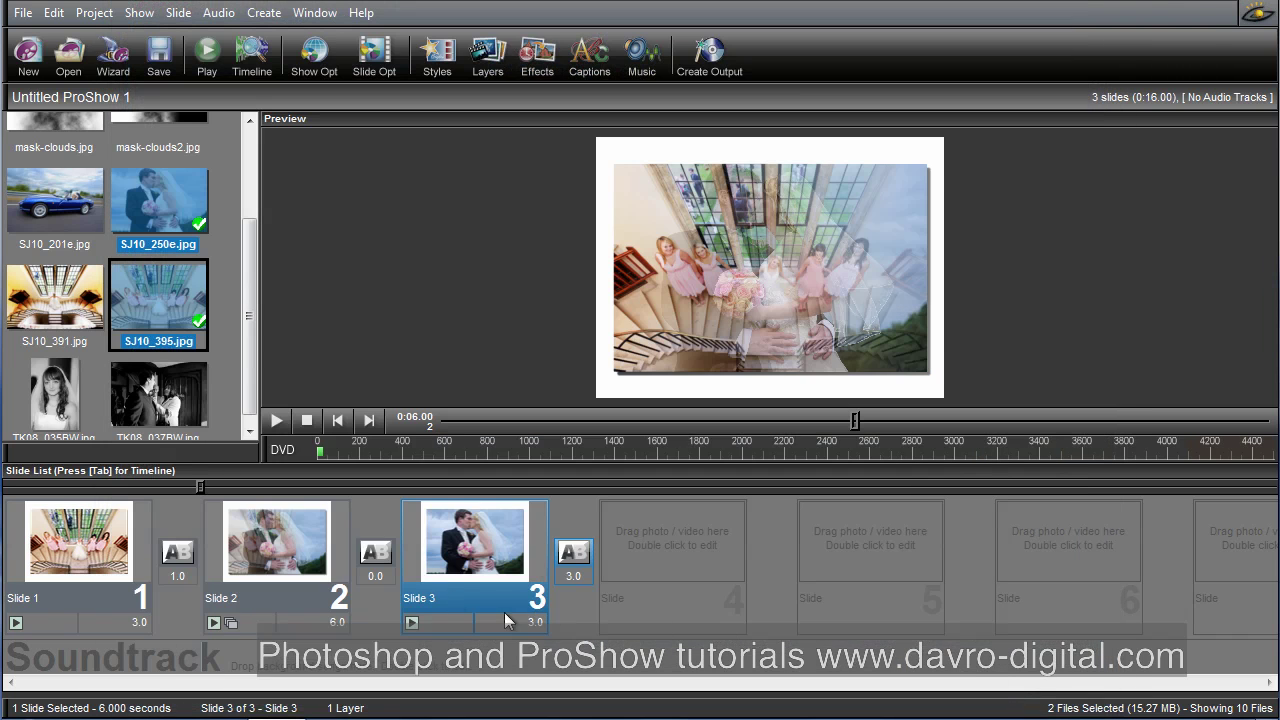
pyautogui.click(538, 624)
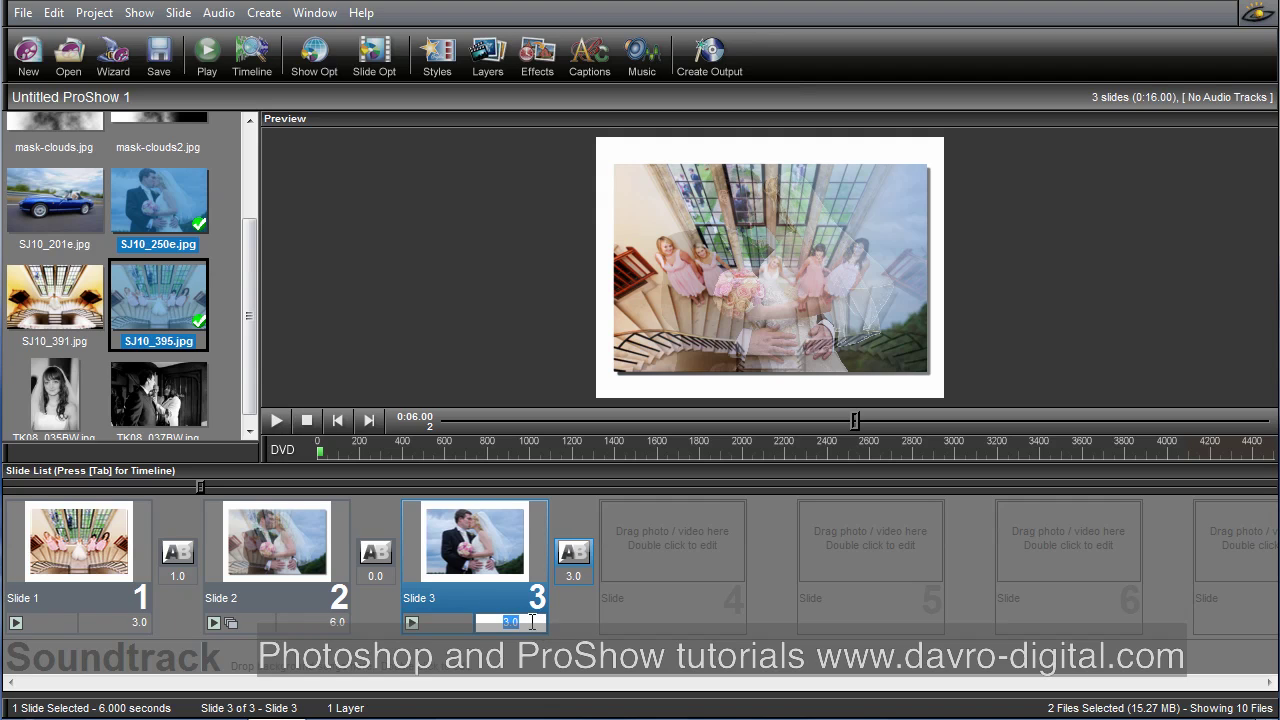
pyautogui.keyDown('ctrl'); pyautogui.click(86, 566); pyautogui.keyUp('ctrl')
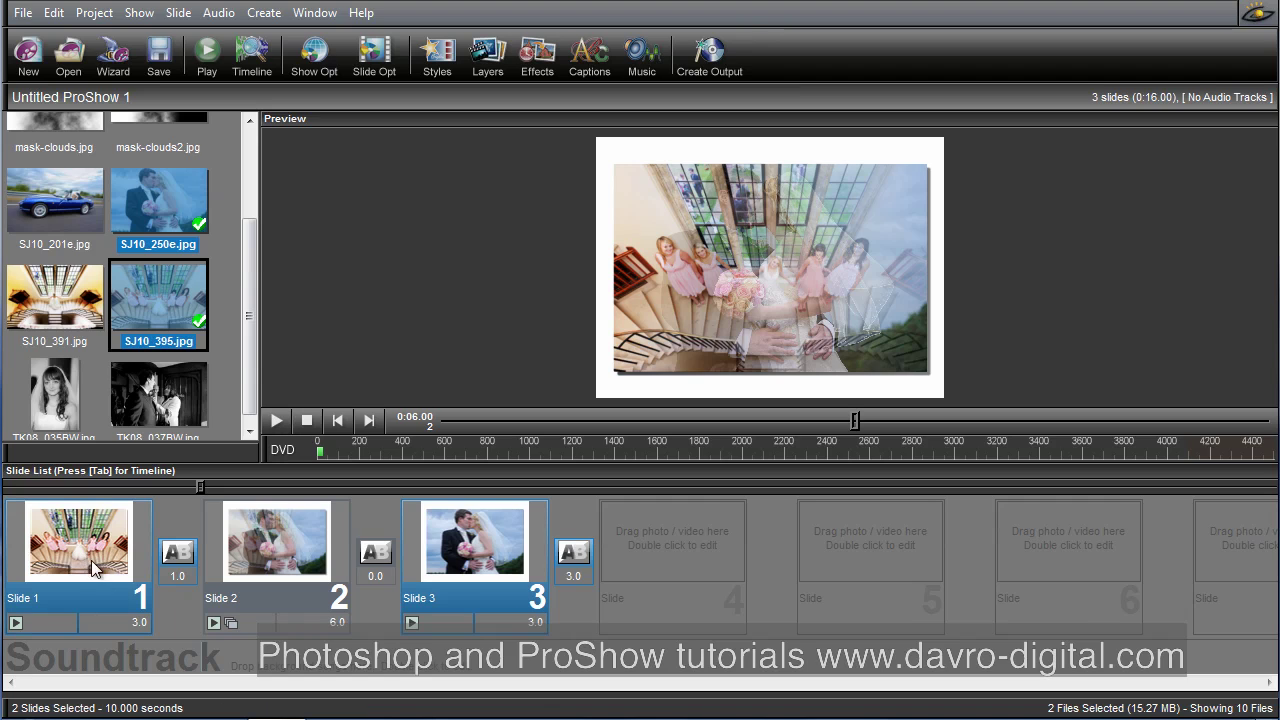
pyautogui.click(140, 624)
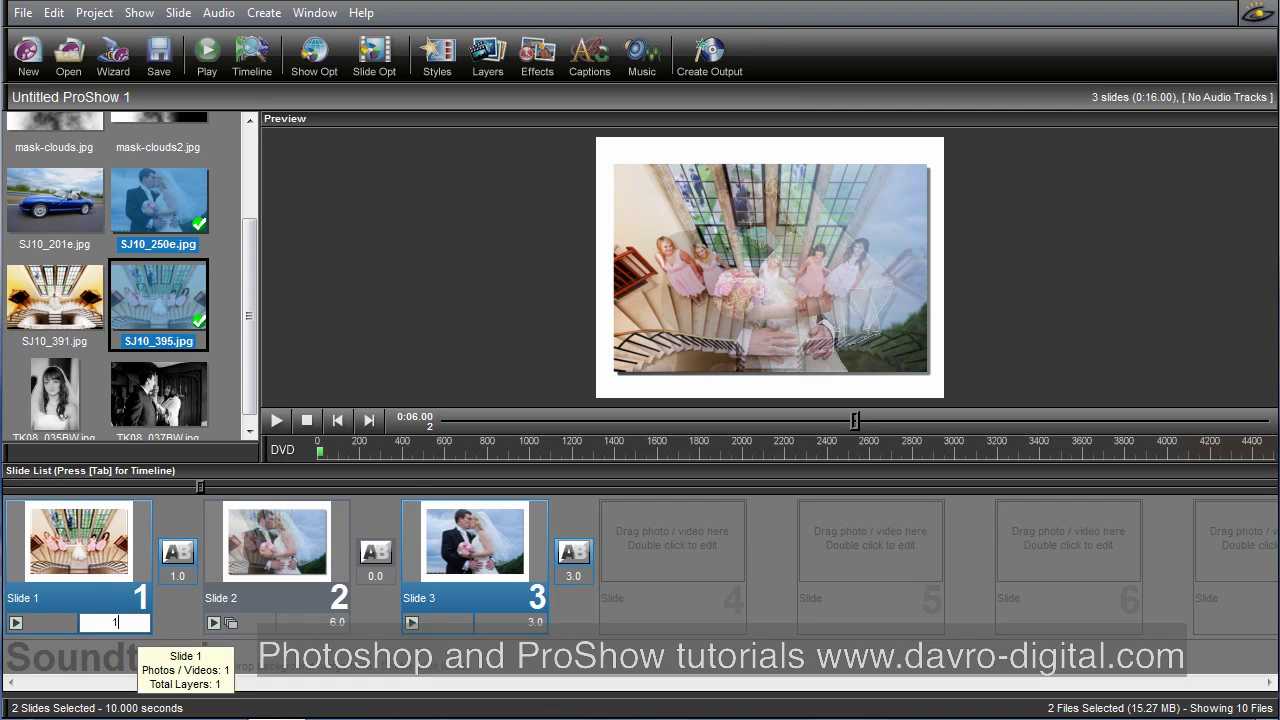
pyautogui.press('Return')
pyautogui.click(645, 587)
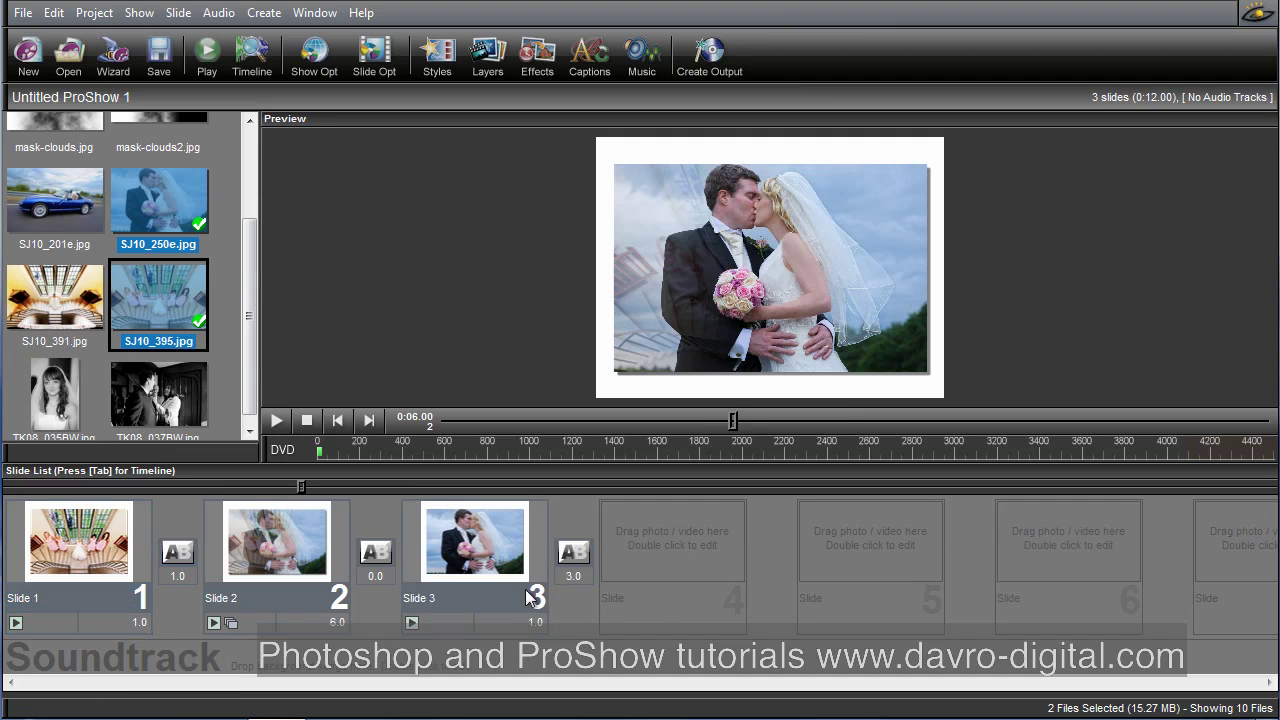
pyautogui.click(335, 420)
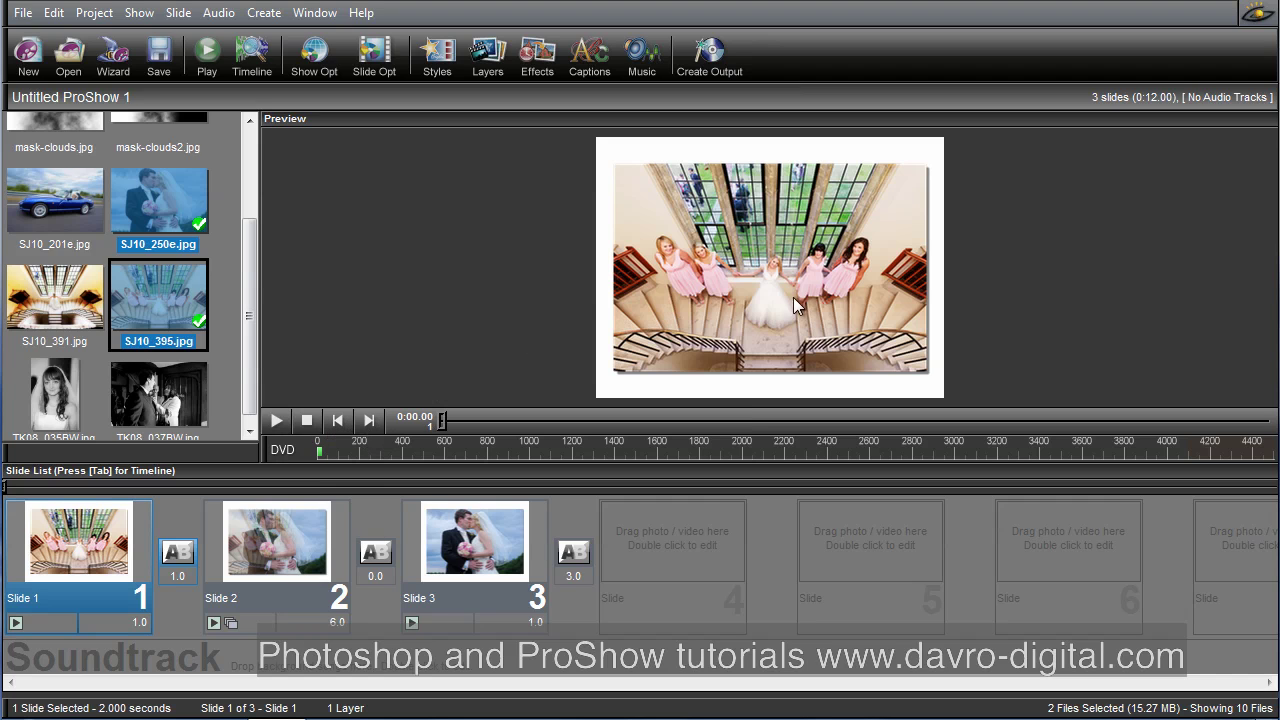
pyautogui.rightClick(789, 296)
# Start slide 2's Gradient 1 mask rotated -90° and shift its starting position up and left
pyautogui.click(299, 538)
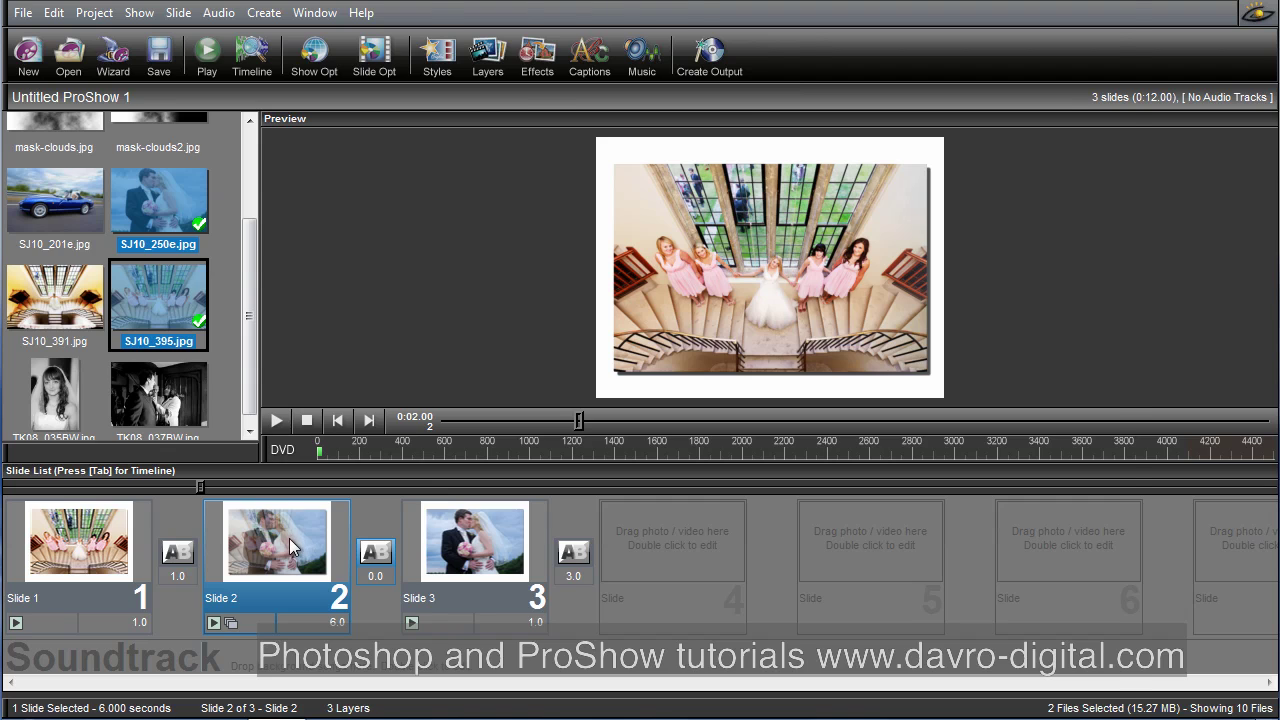
pyautogui.doubleClick(289, 538)
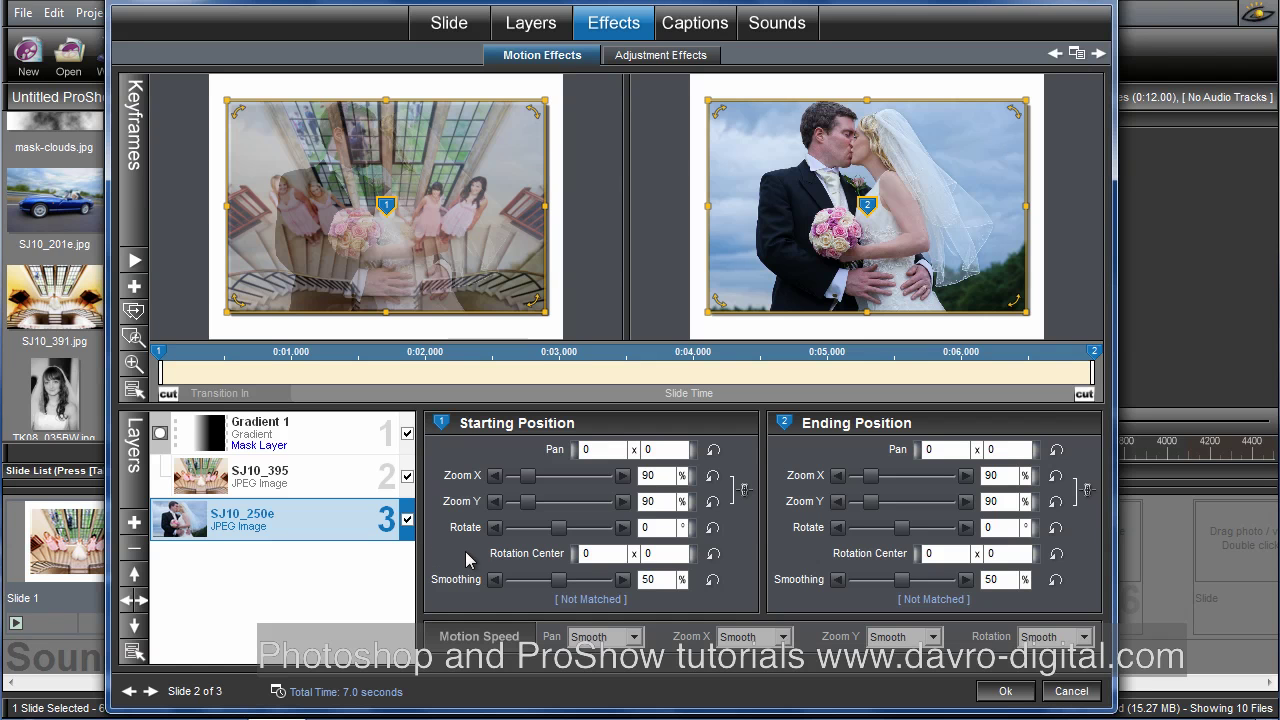
pyautogui.click(300, 442)
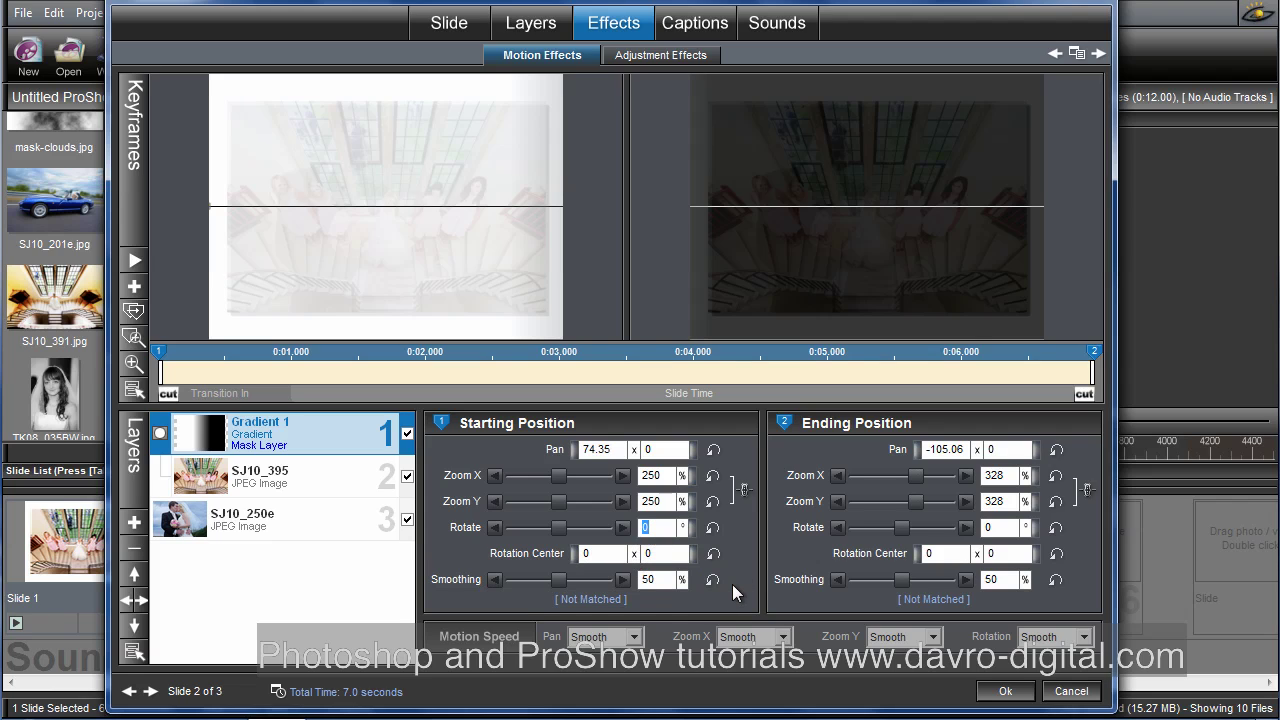
pyautogui.write('-9')
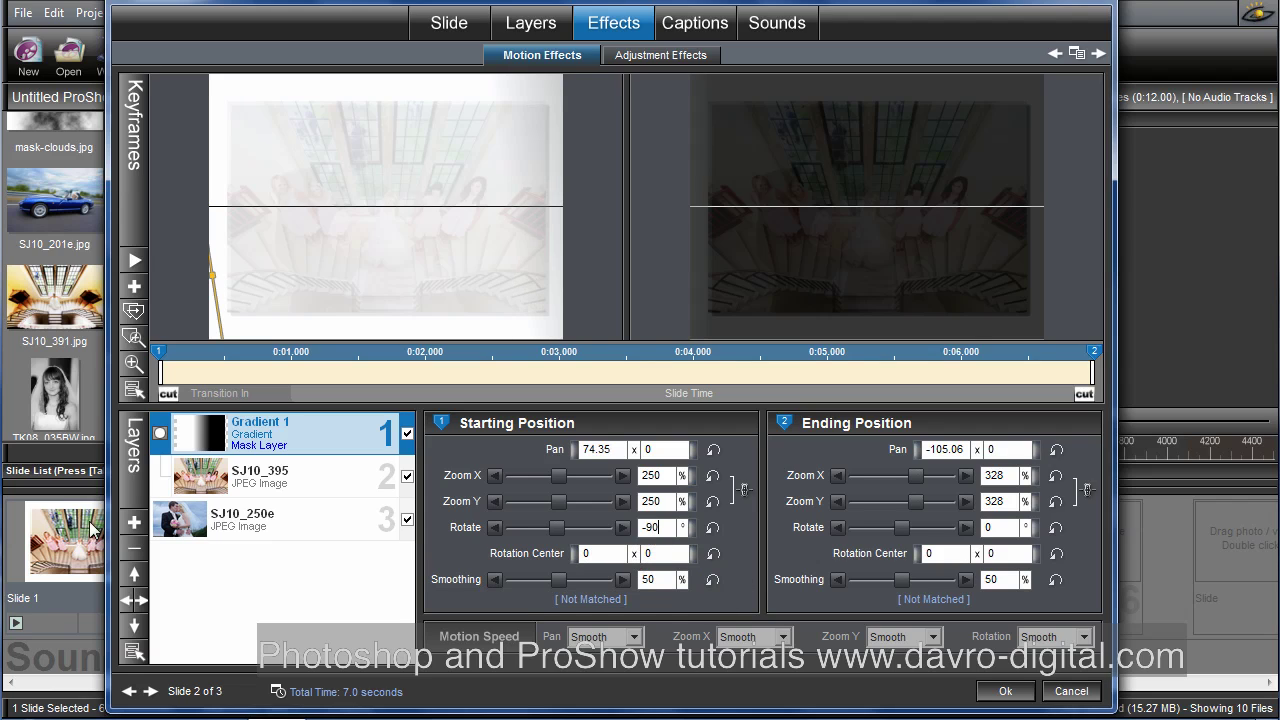
pyautogui.write('0')
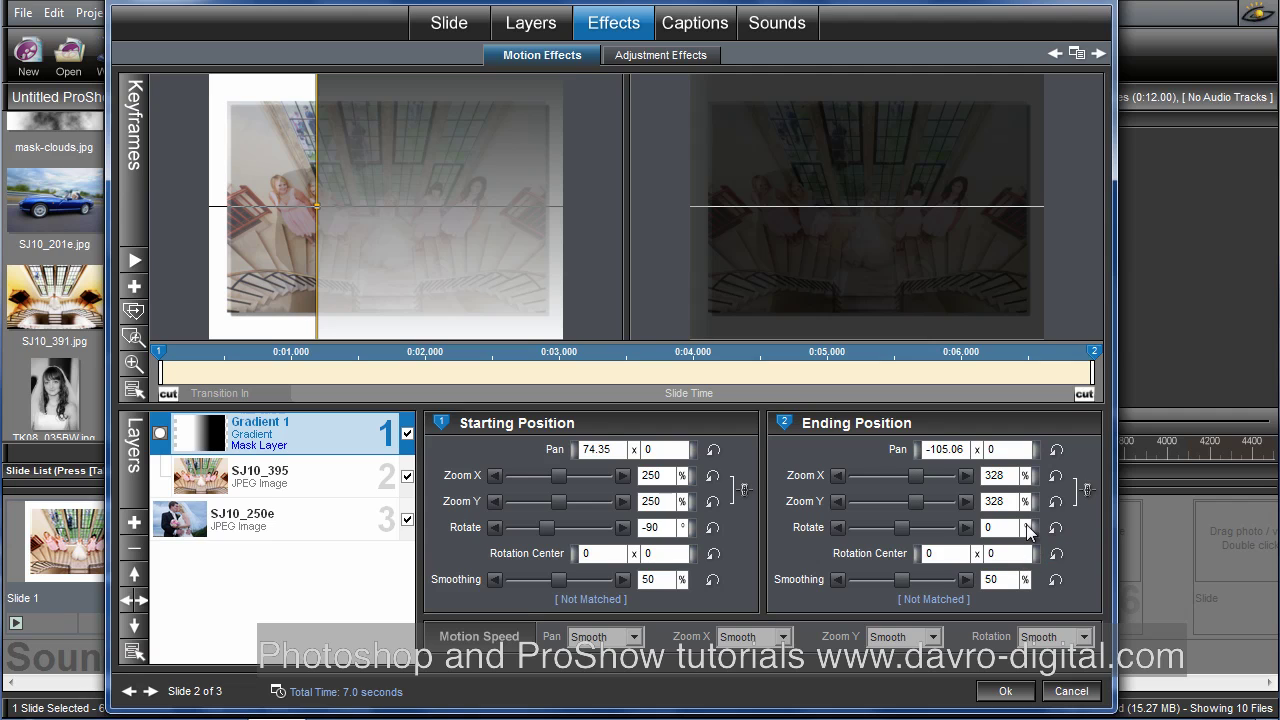
pyautogui.moveTo(350, 240); pyautogui.dragTo(401, 136)
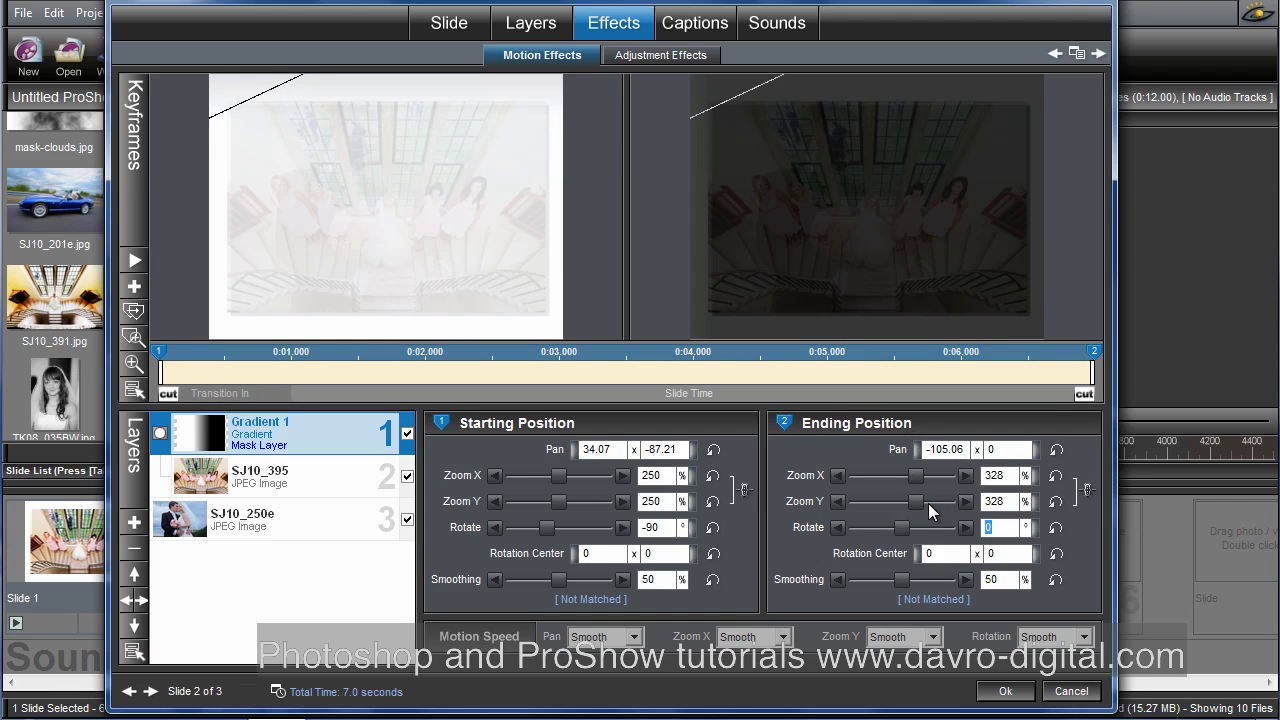
# End the mask rotated 90°, moved upward to pan -52.68 x -120.66, and preview it
pyautogui.write('90')
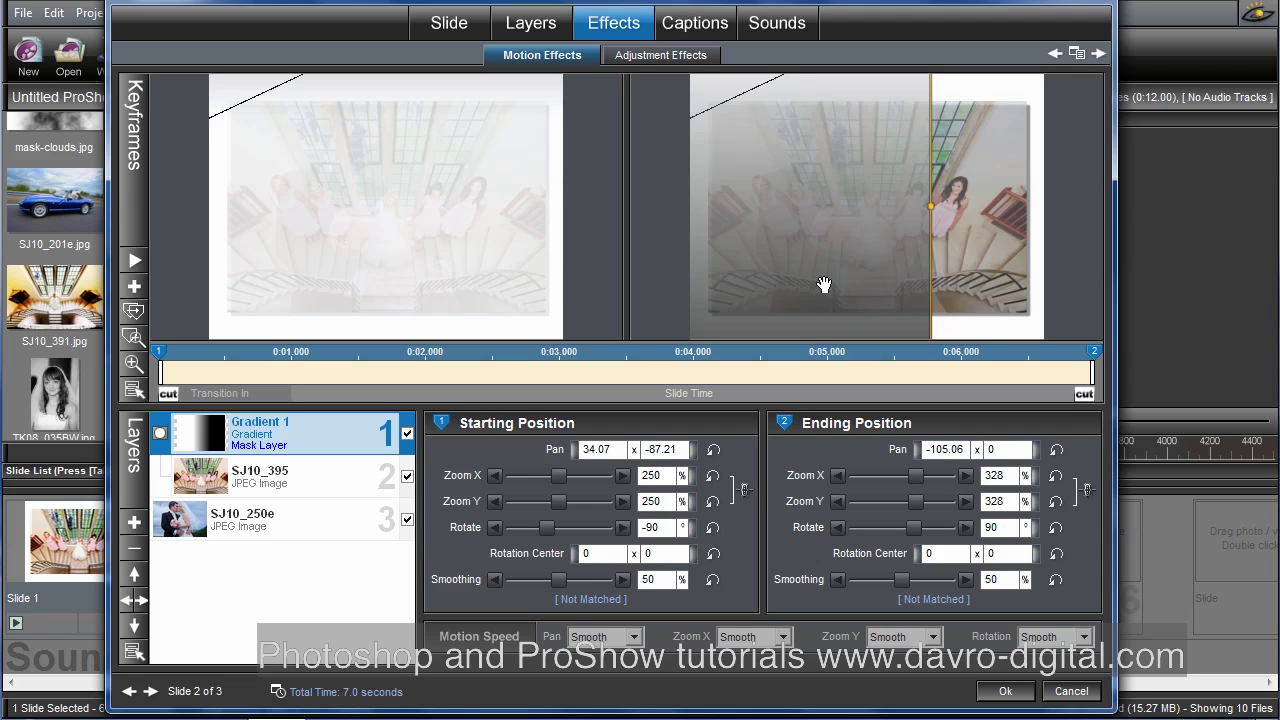
pyautogui.moveTo(823, 286); pyautogui.dragTo(761, 208)
pyautogui.moveTo(886, 218); pyautogui.dragTo(891, 115)
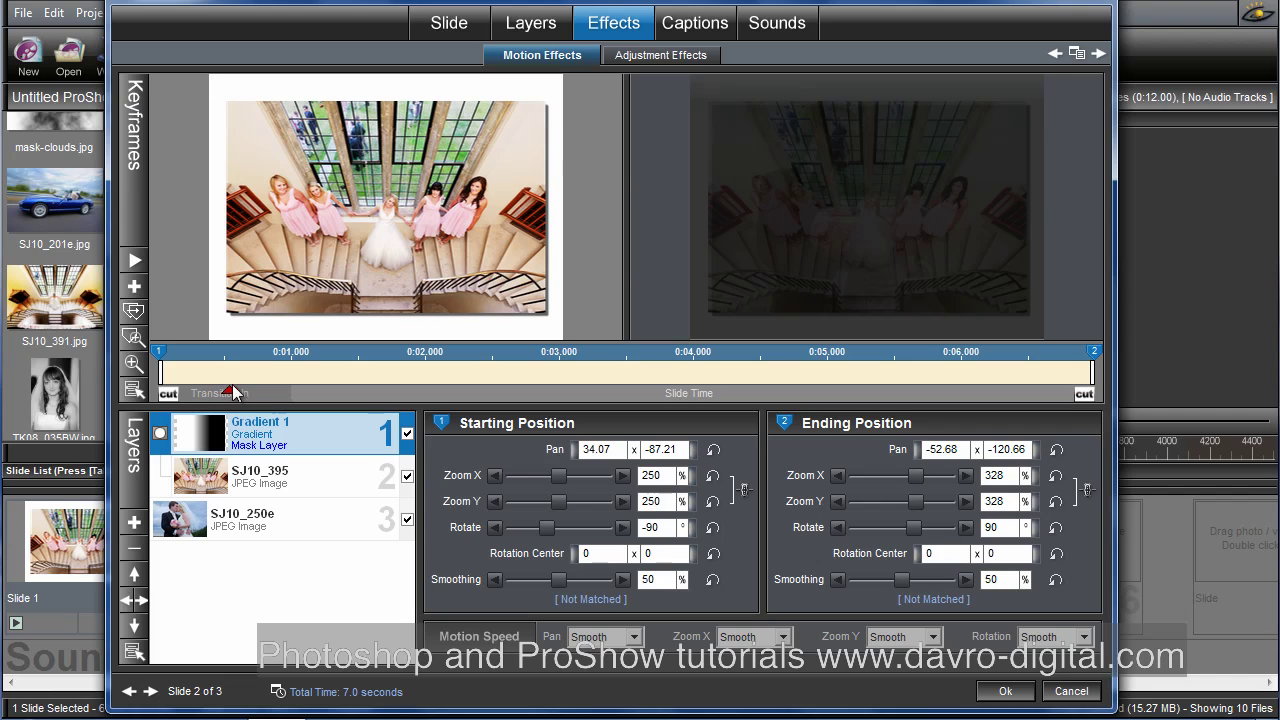
pyautogui.moveTo(237, 392)
pyautogui.mouseDown()
pyautogui.moveTo(639, 396)
pyautogui.moveTo(946, 426)
pyautogui.mouseUp()
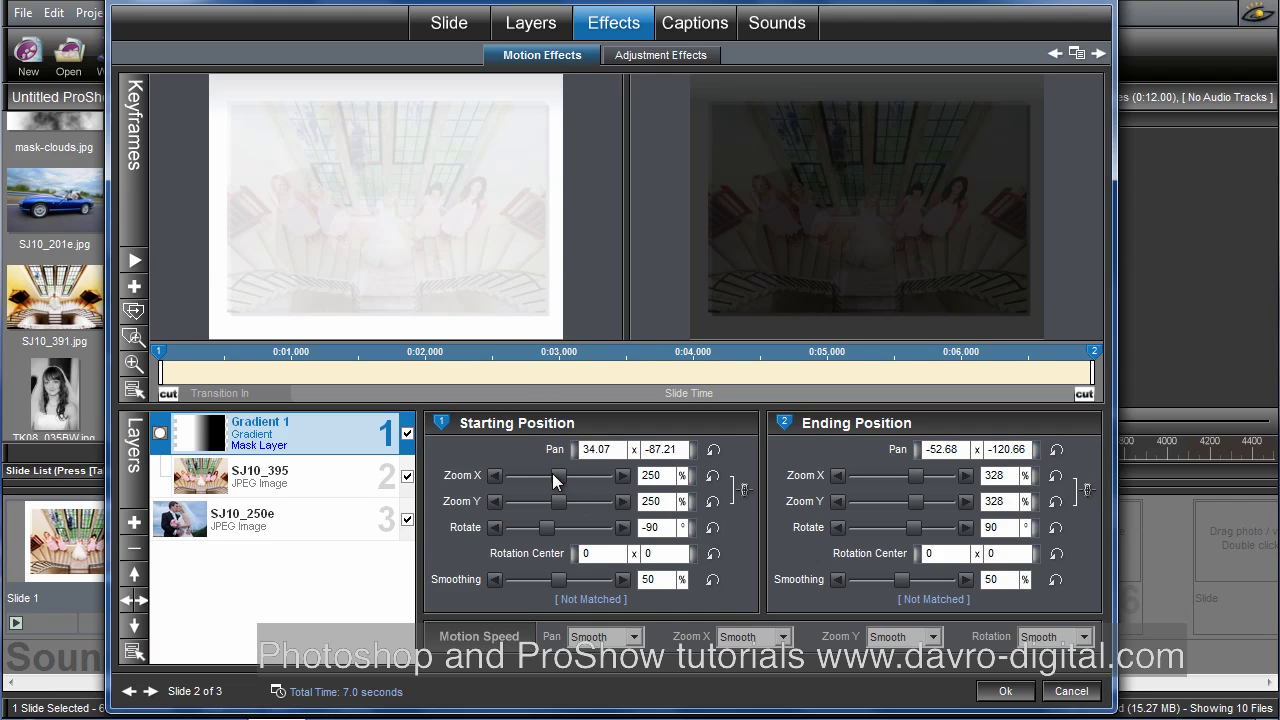
# Raise the mask's starting zoom to 323%, preview the slide start, and accept the slide options
pyautogui.moveTo(561, 475); pyautogui.dragTo(578, 478)
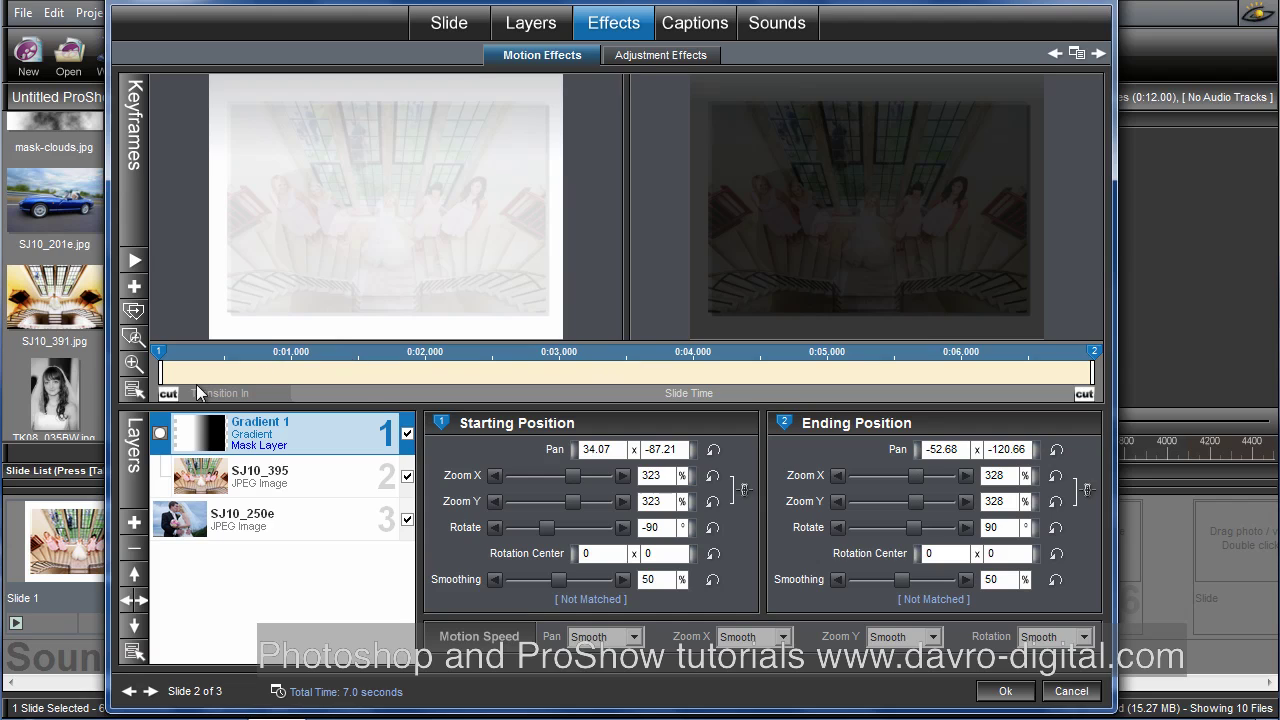
pyautogui.moveTo(194, 388); pyautogui.dragTo(702, 418)
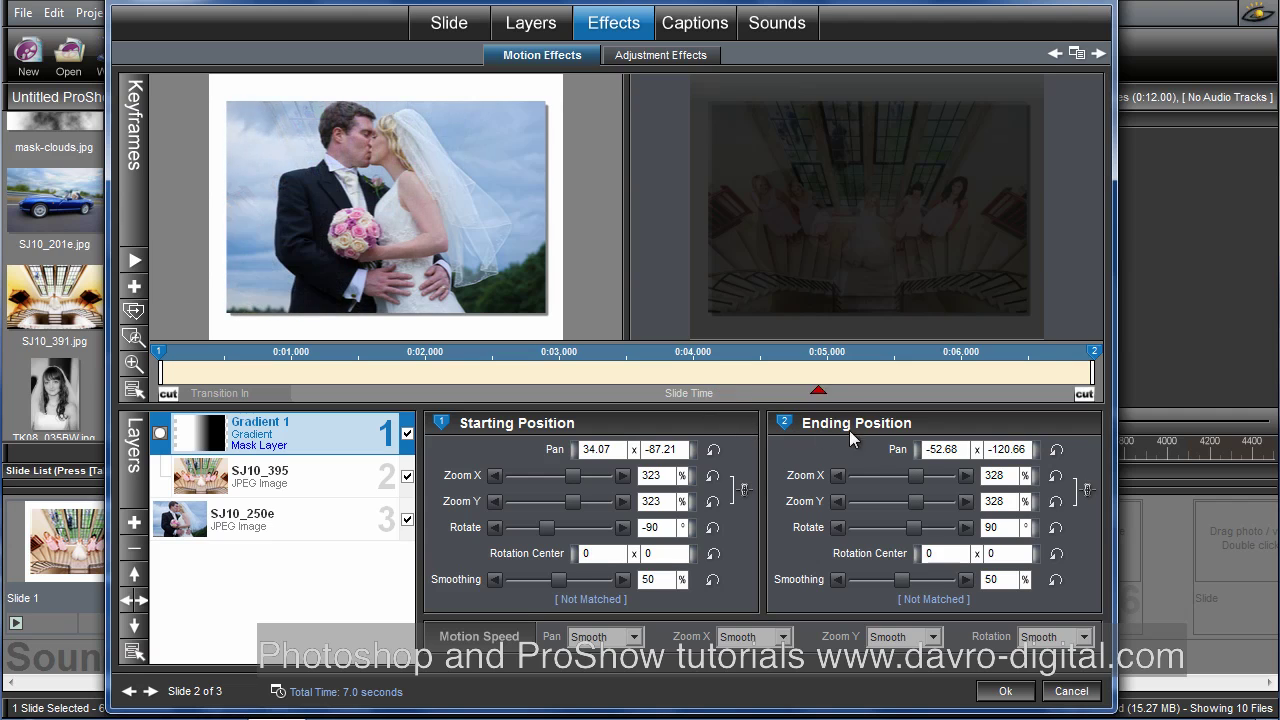
pyautogui.click(1012, 691)
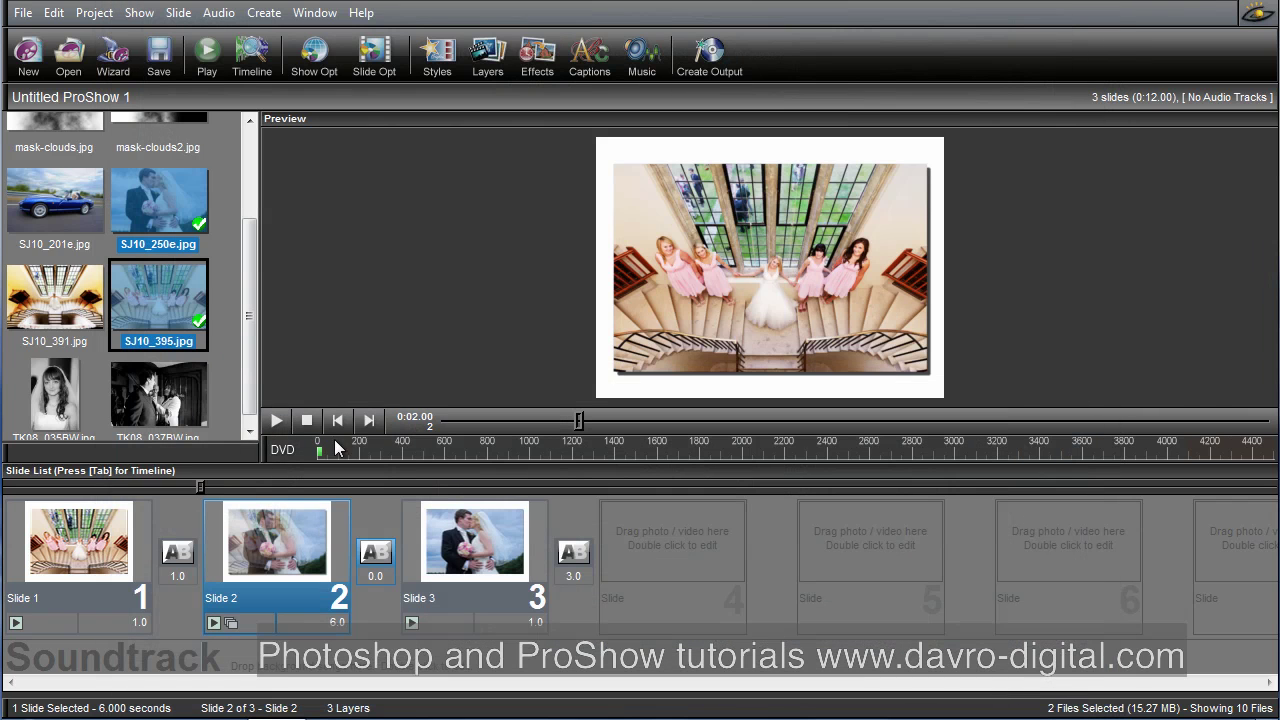
pyautogui.click(336, 421)
pyautogui.rightClick(752, 340)
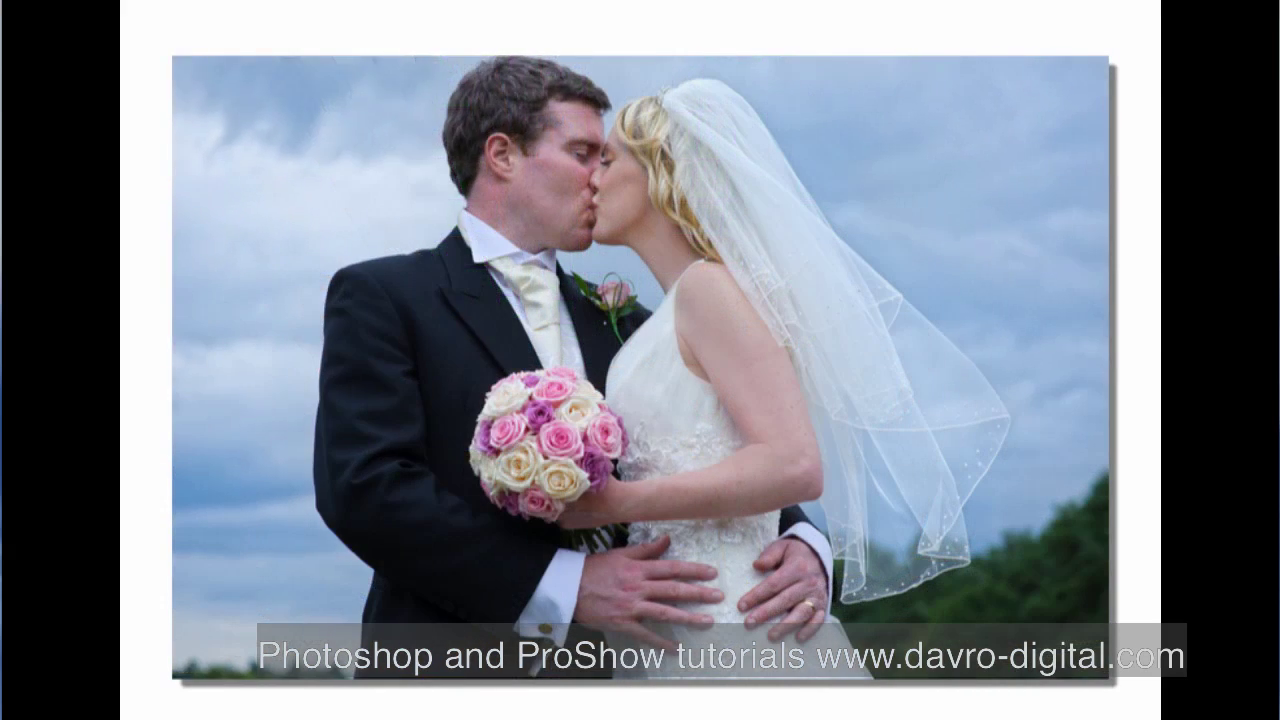
pyautogui.press('Escape')
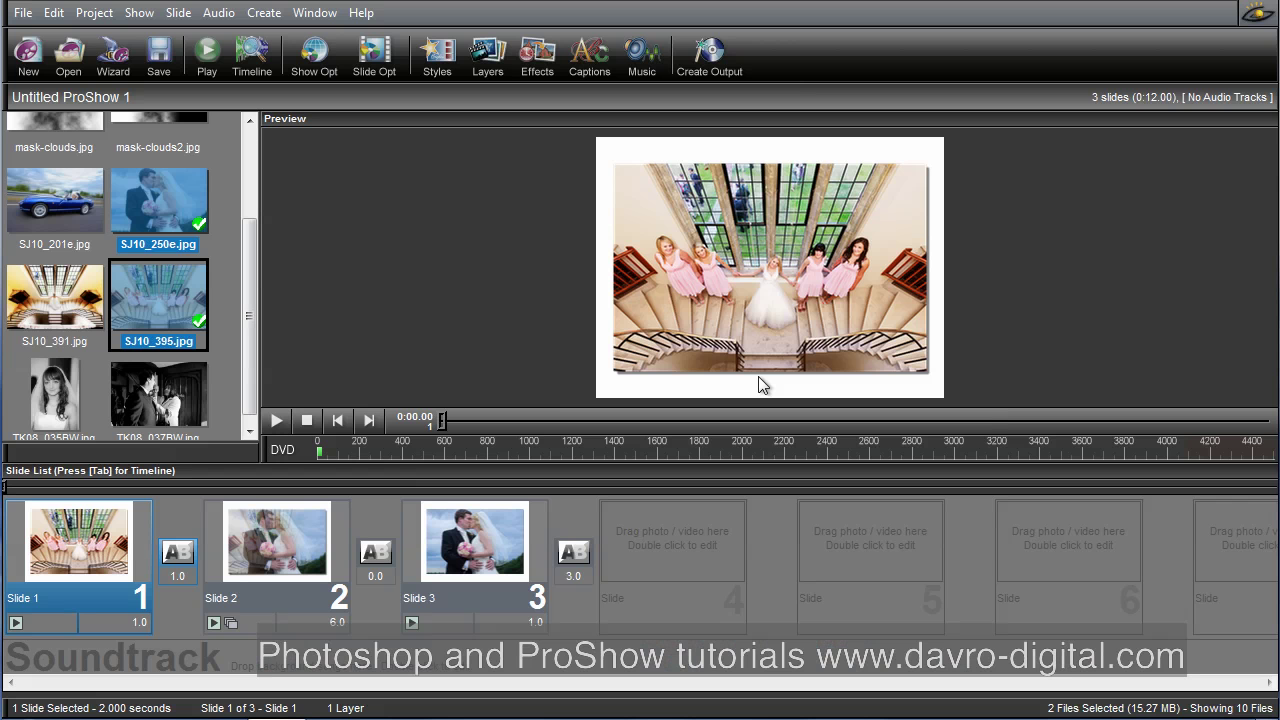
# Change slide 2's Gradient 1 mask ending rotation to 180°
pyautogui.click(266, 538)
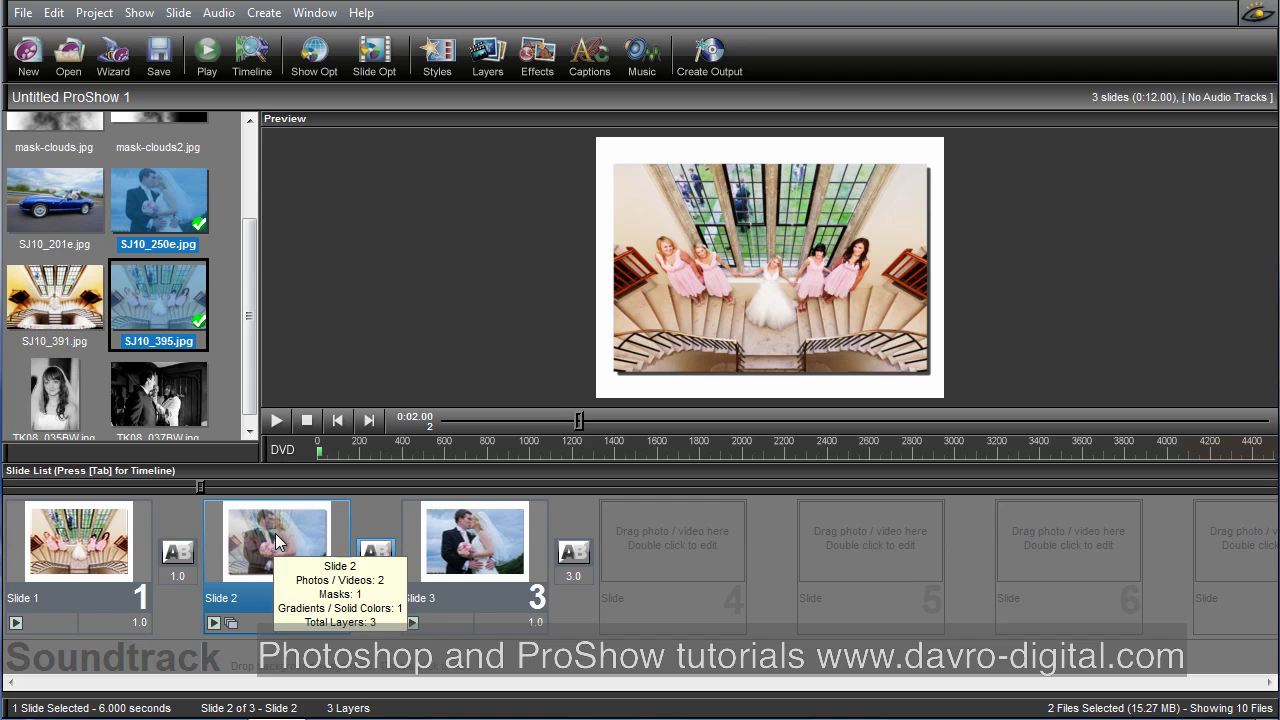
pyautogui.doubleClick(272, 535)
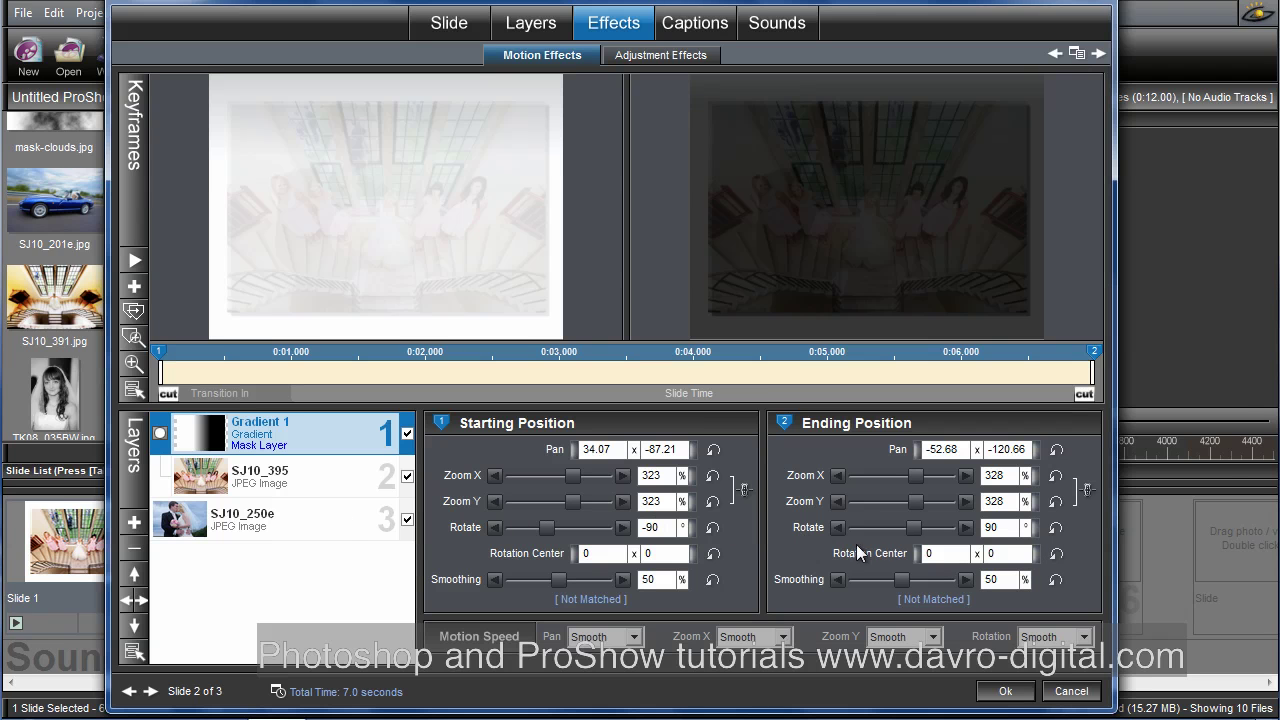
pyautogui.doubleClick(1008, 530)
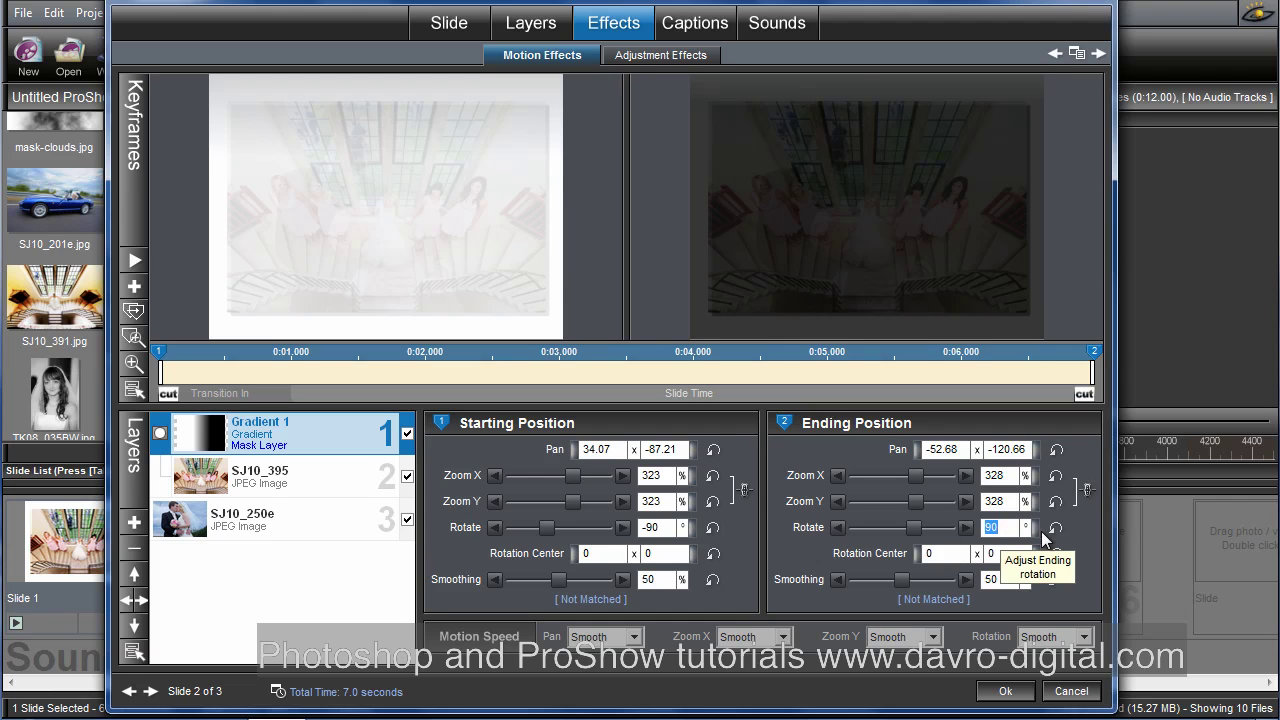
pyautogui.write('180')
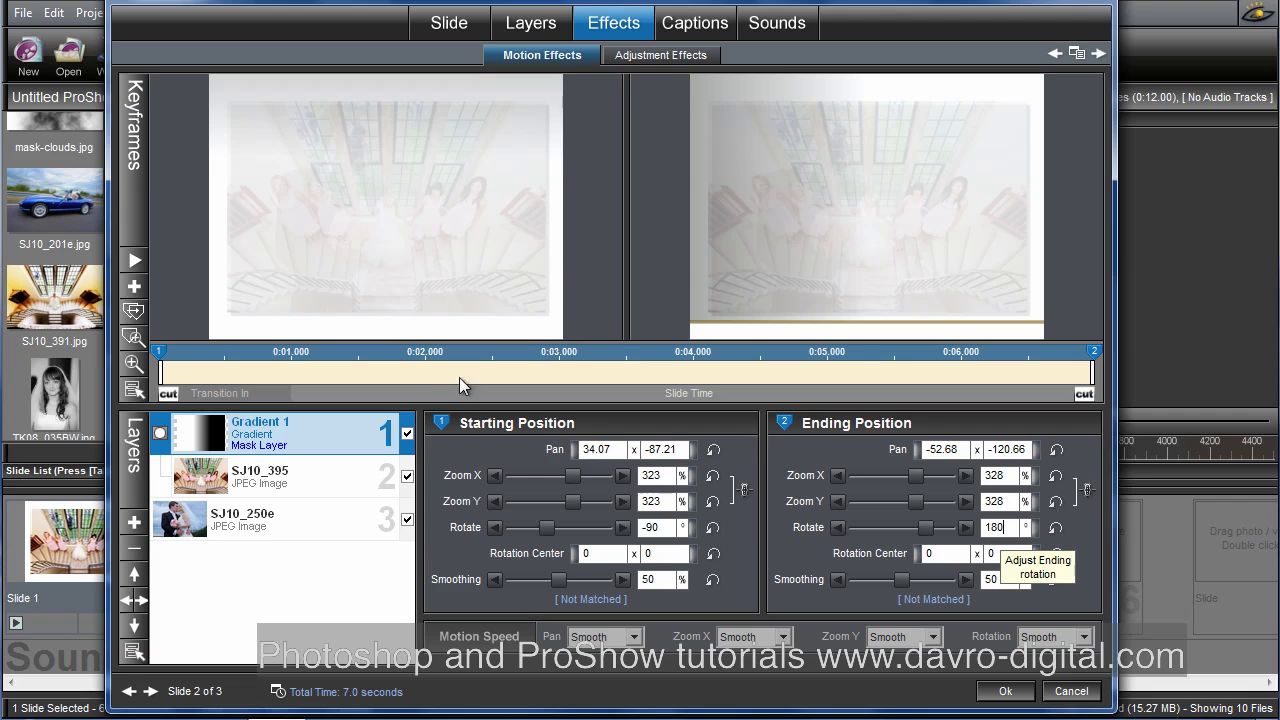
pyautogui.press('Return')
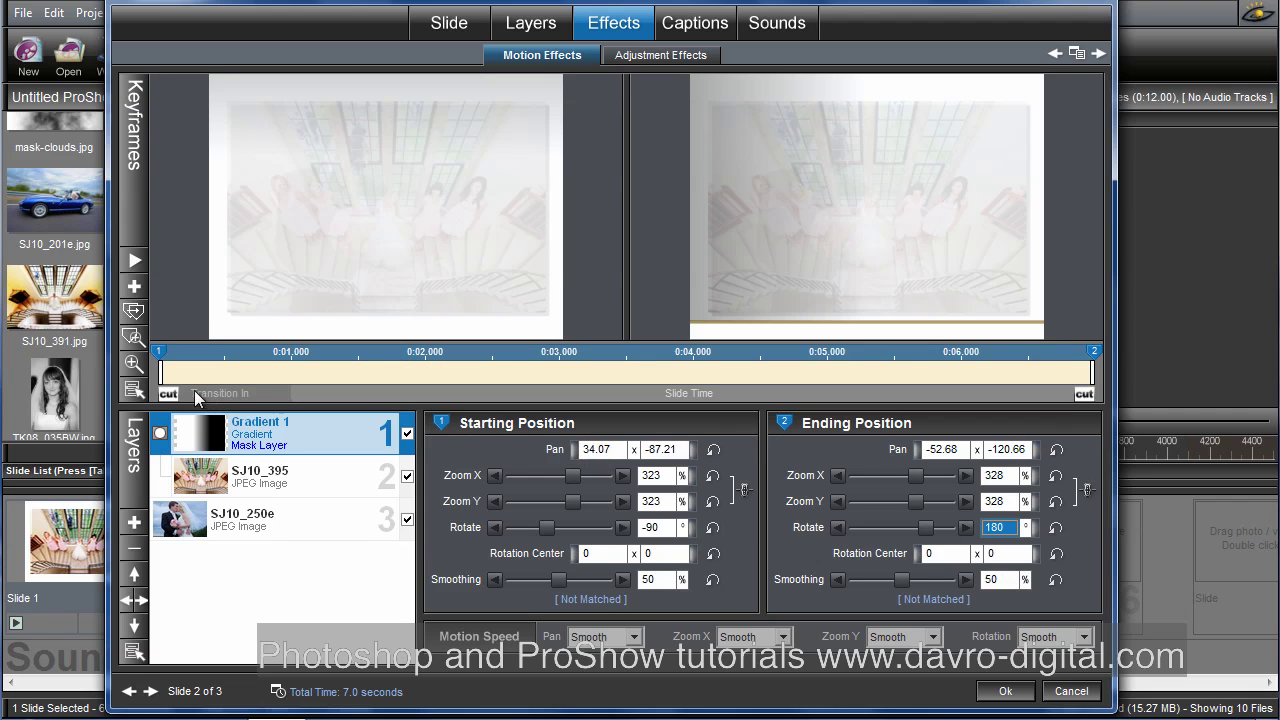
# Scrub through slide 2 to check the 438% ending zoom, then select the SJ10_395 layer
pyautogui.moveTo(272, 396)
pyautogui.mouseDown()
pyautogui.moveTo(665, 405)
pyautogui.moveTo(1030, 448)
pyautogui.moveTo(577, 403)
pyautogui.moveTo(905, 426)
pyautogui.moveTo(946, 437)
pyautogui.moveTo(923, 475)
pyautogui.moveTo(943, 477)
pyautogui.mouseUp()
pyautogui.moveTo(212, 393)
pyautogui.mouseDown()
pyautogui.moveTo(689, 403)
pyautogui.moveTo(1004, 431)
pyautogui.moveTo(1095, 455)
pyautogui.mouseUp()
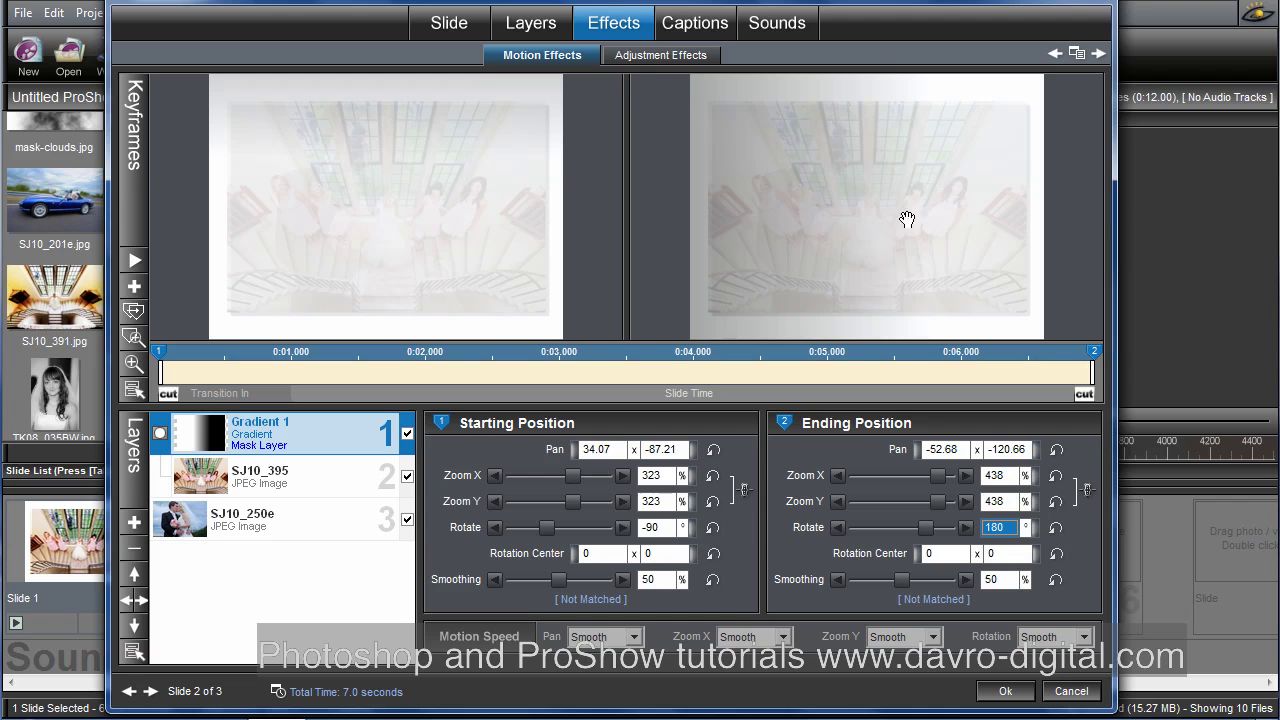
pyautogui.click(284, 488)
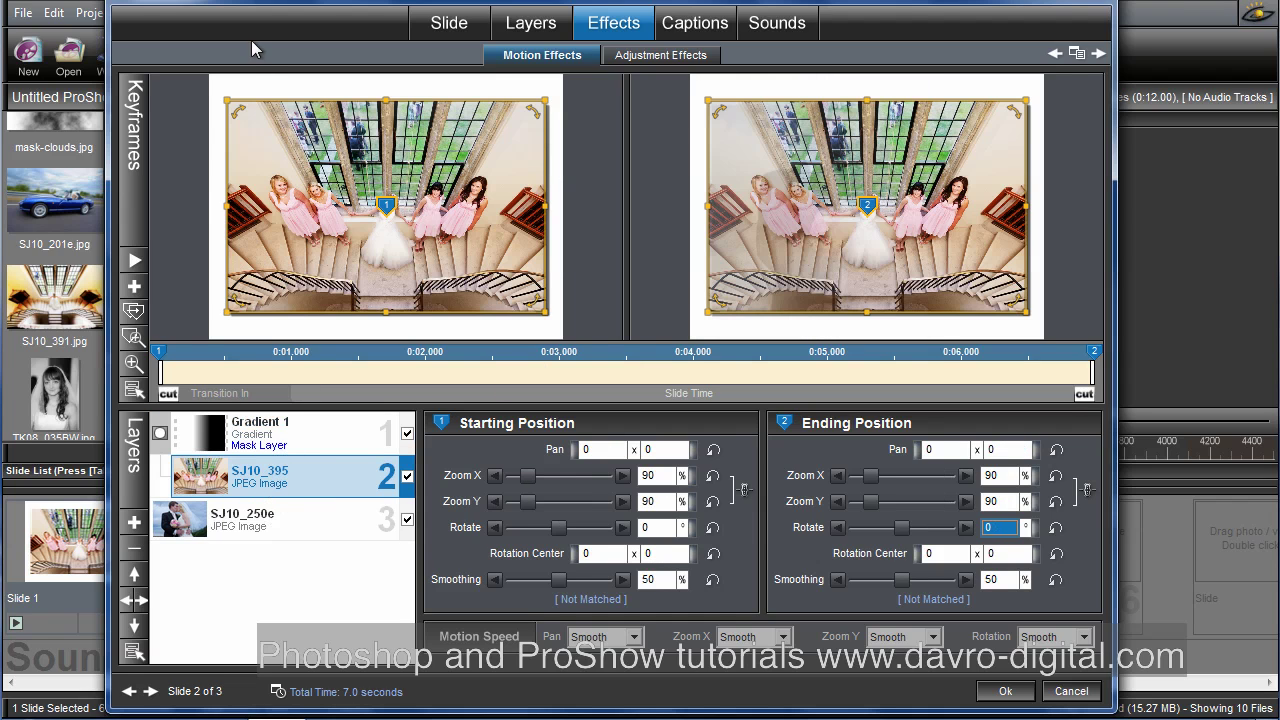
# Copy SJ10_395's ending position to the next slide and add the bridesmaids photo to slide 3
pyautogui.moveTo(275, 10); pyautogui.dragTo(717, 41)
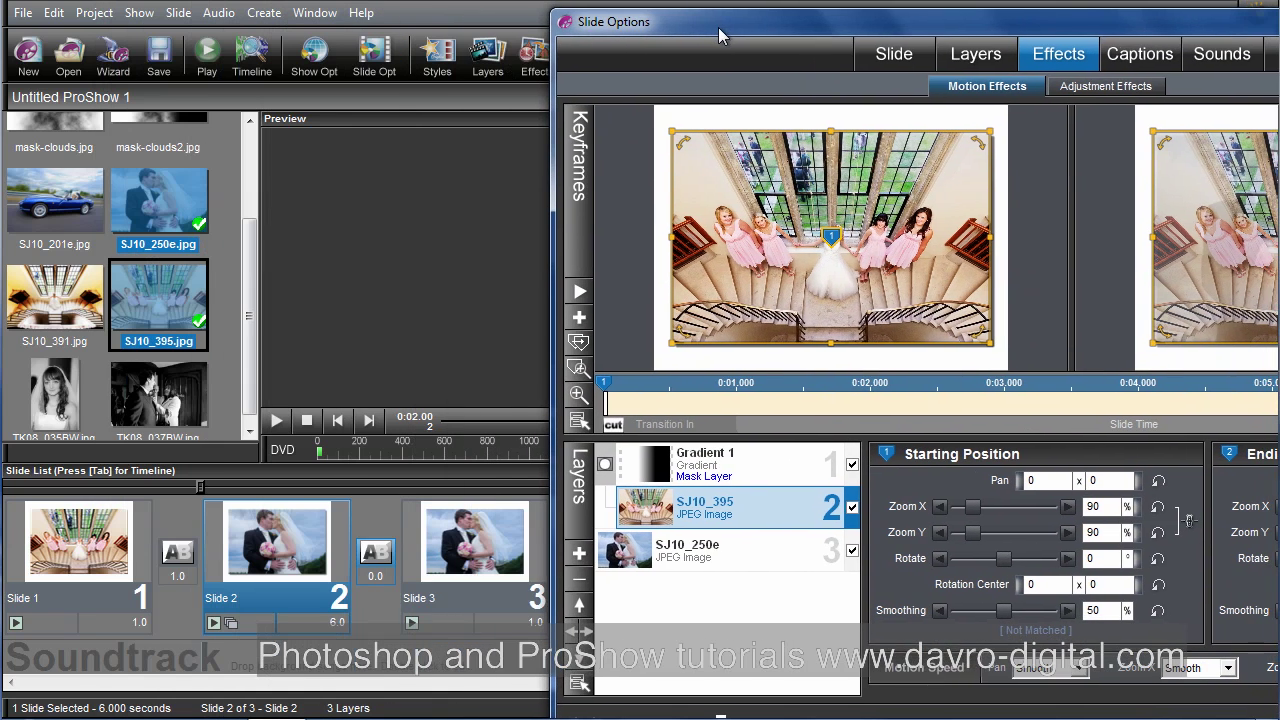
pyautogui.click(578, 342)
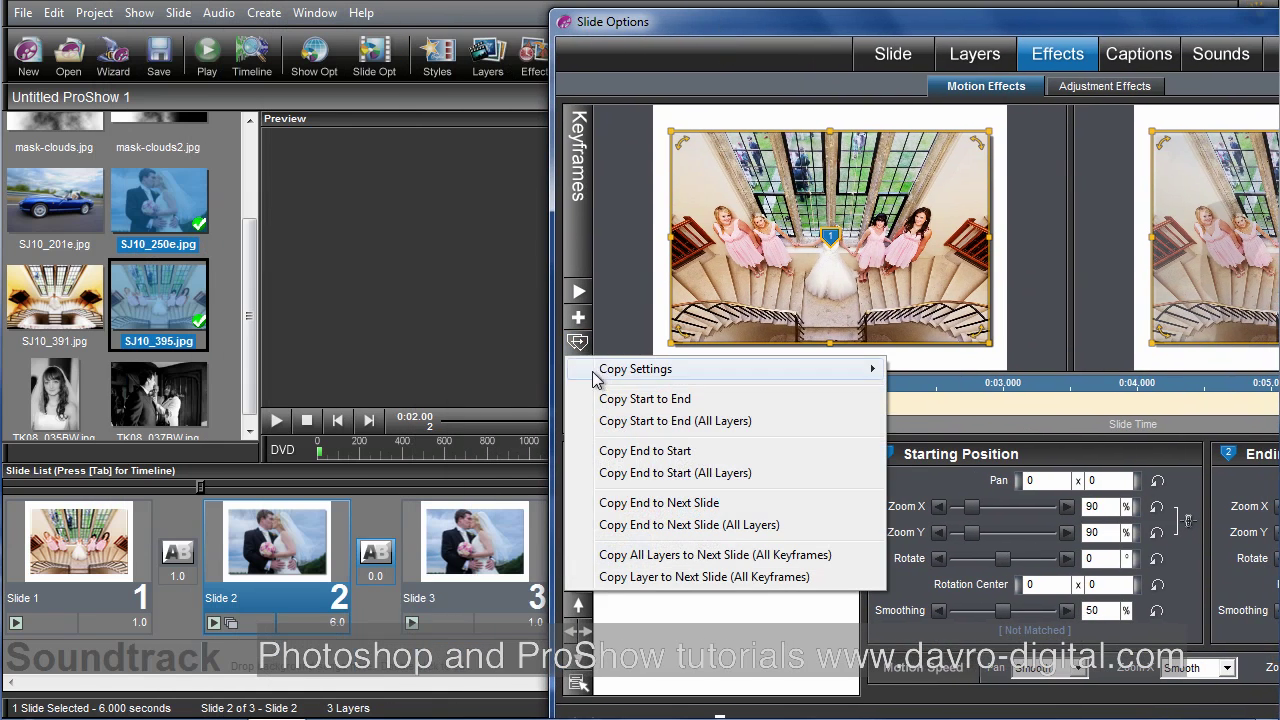
pyautogui.click(622, 503)
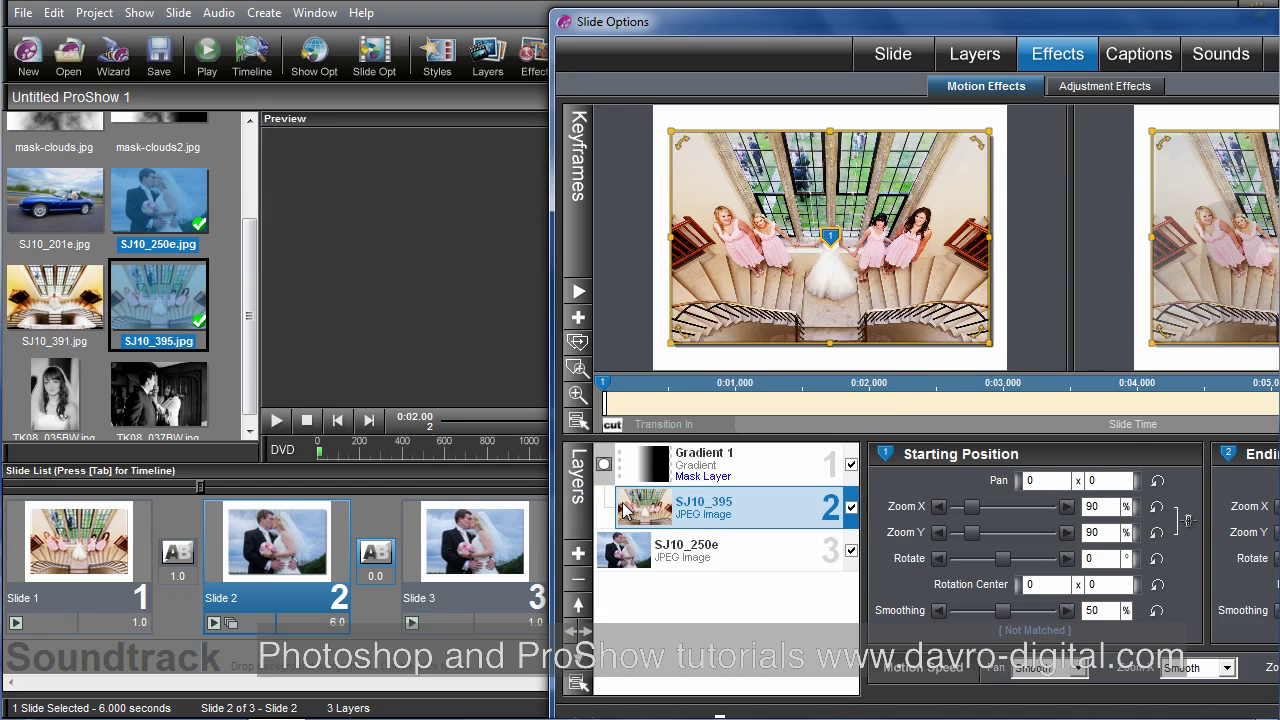
pyautogui.moveTo(624, 510); pyautogui.dragTo(505, 532)
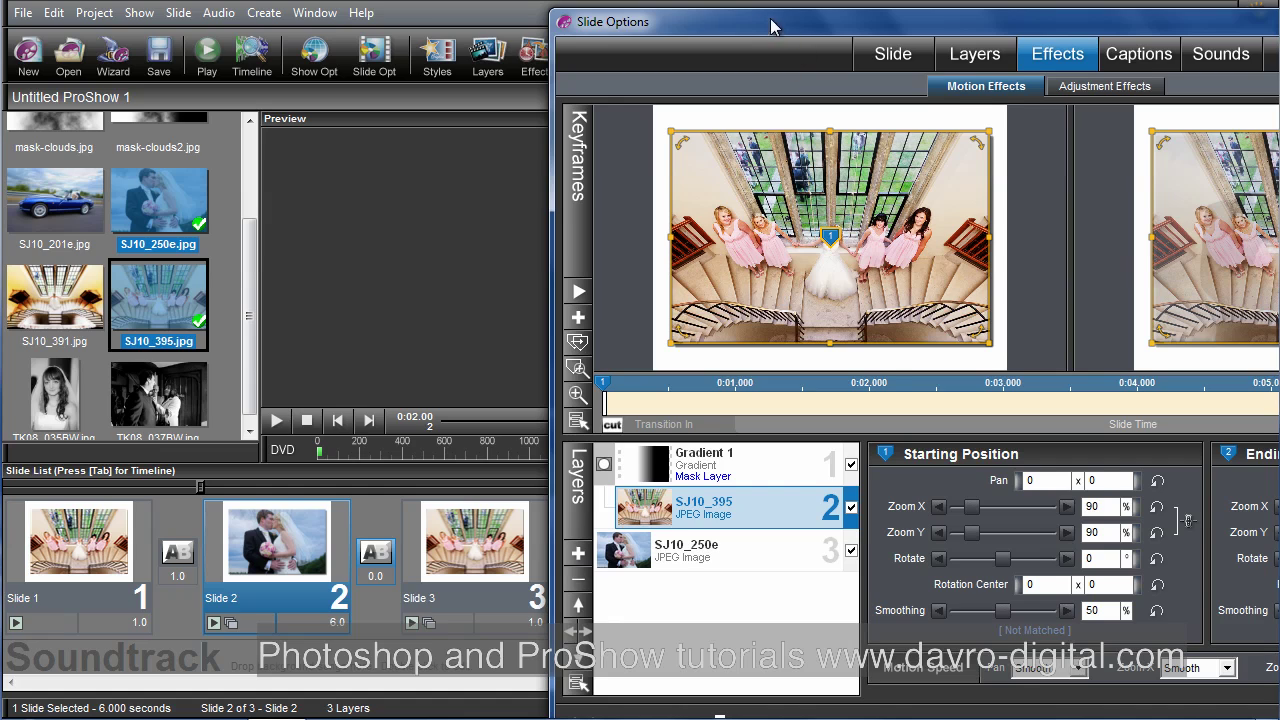
pyautogui.moveTo(758, 22); pyautogui.dragTo(277, 10)
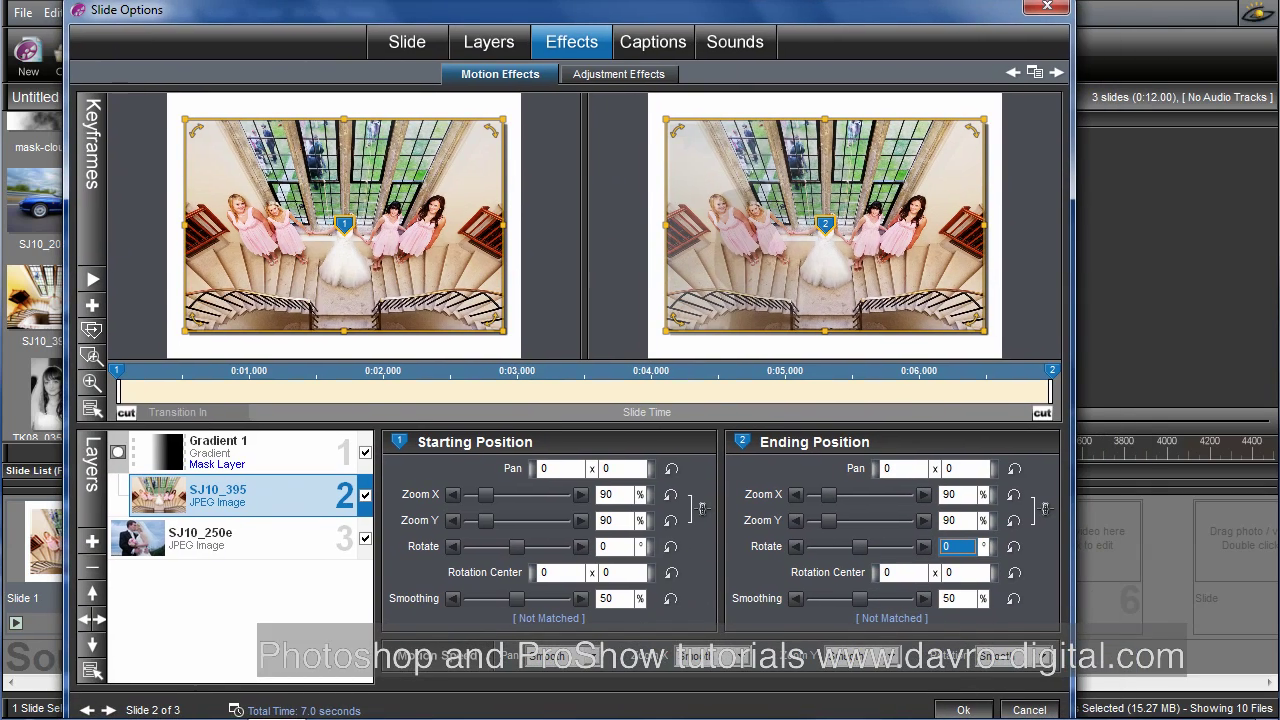
# Close Slide Options and rewind the three-slide show to its start
pyautogui.press('Return')
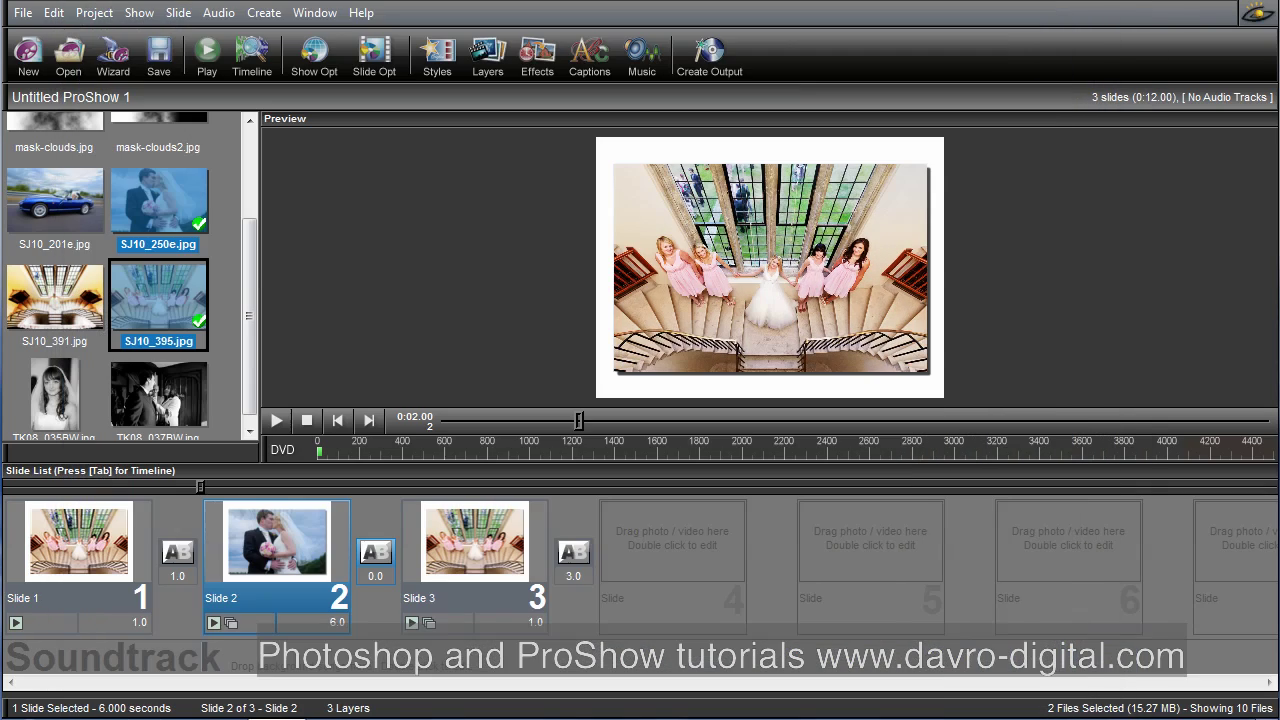
pyautogui.click(337, 420)
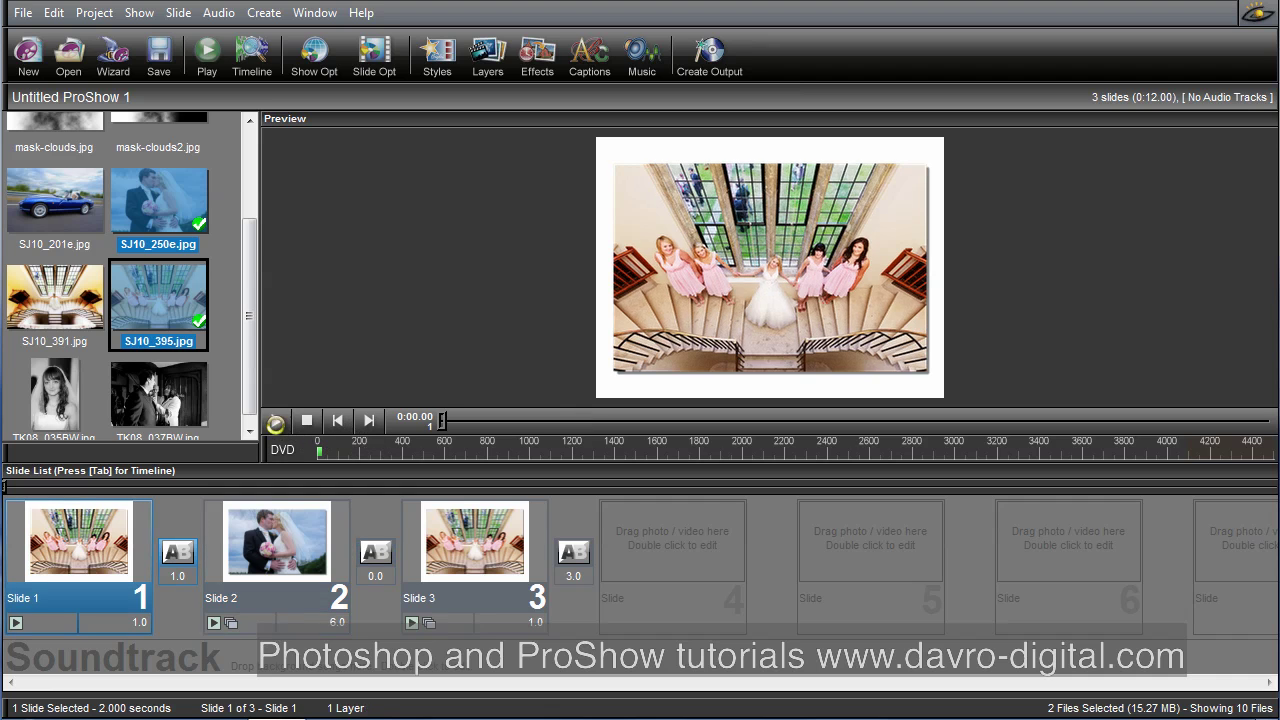